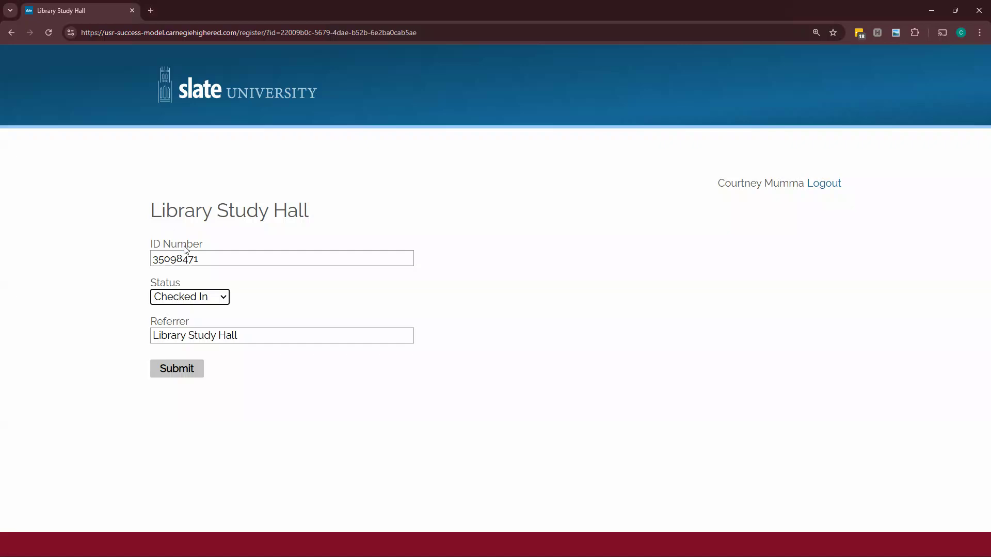
# Step: Submit the Library Study Hall form with a student's ID number and Checked In status
pyautogui.click(184, 371)
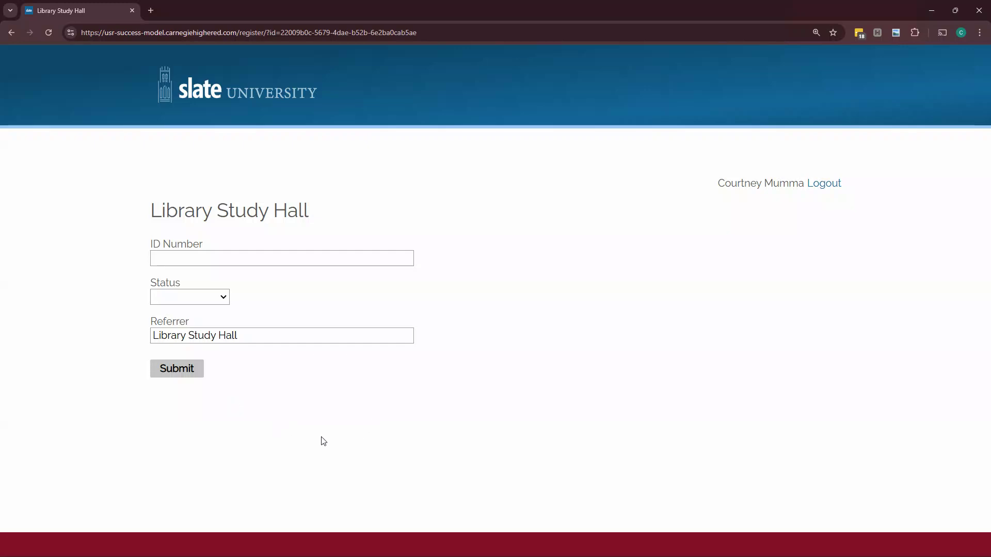
pyautogui.click(194, 259)
pyautogui.click(211, 297)
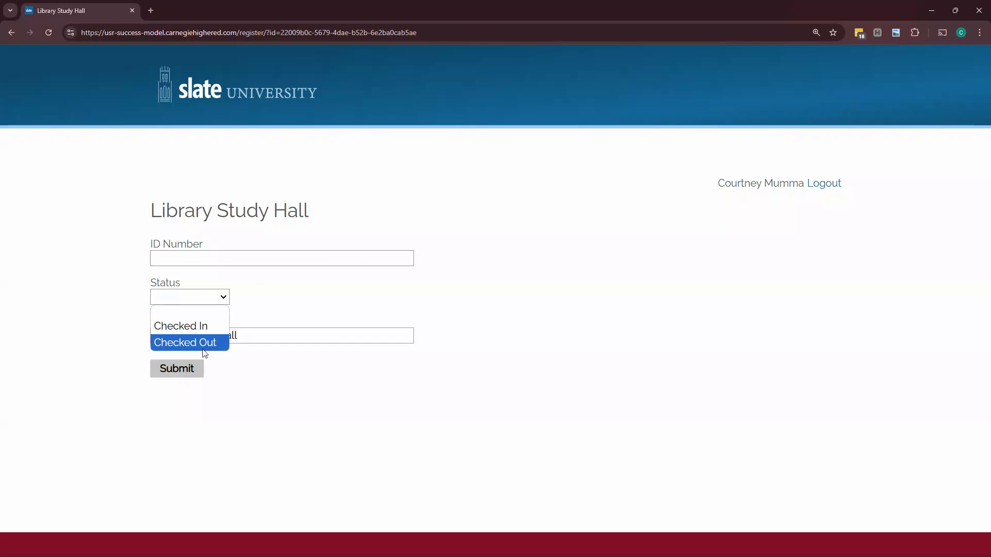
pyautogui.click(272, 379)
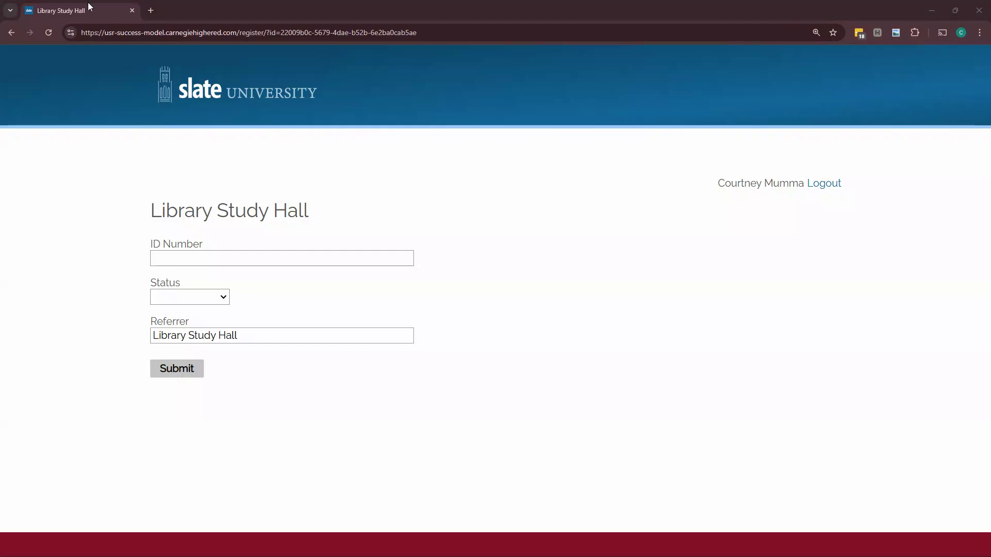
pyautogui.click(135, 10)
pyautogui.click(398, 280)
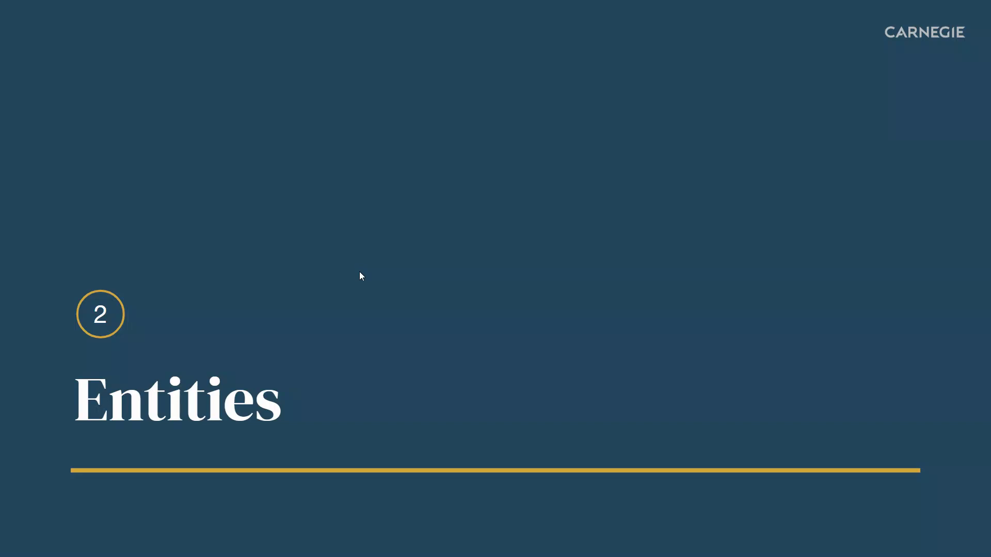
pyautogui.click(359, 273)
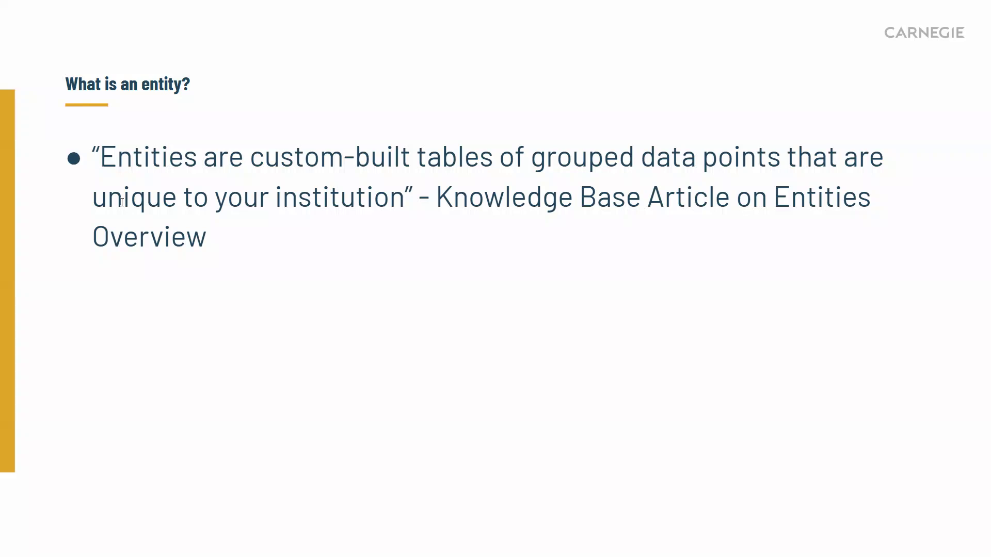
pyautogui.moveTo(122, 202); pyautogui.dragTo(294, 14)
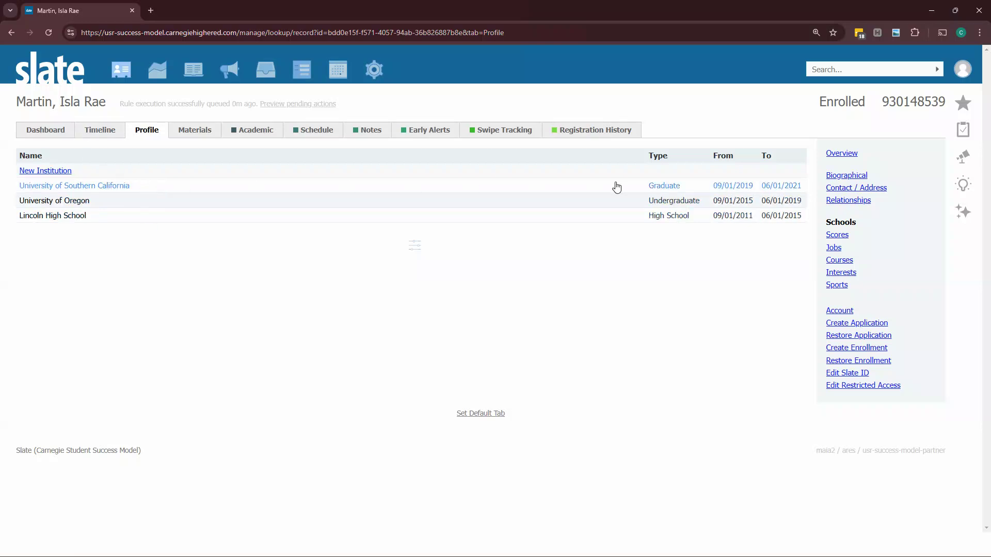
# Step: Review each of the student's institution records on the Profile tab, closing each without changes
pyautogui.click(166, 187)
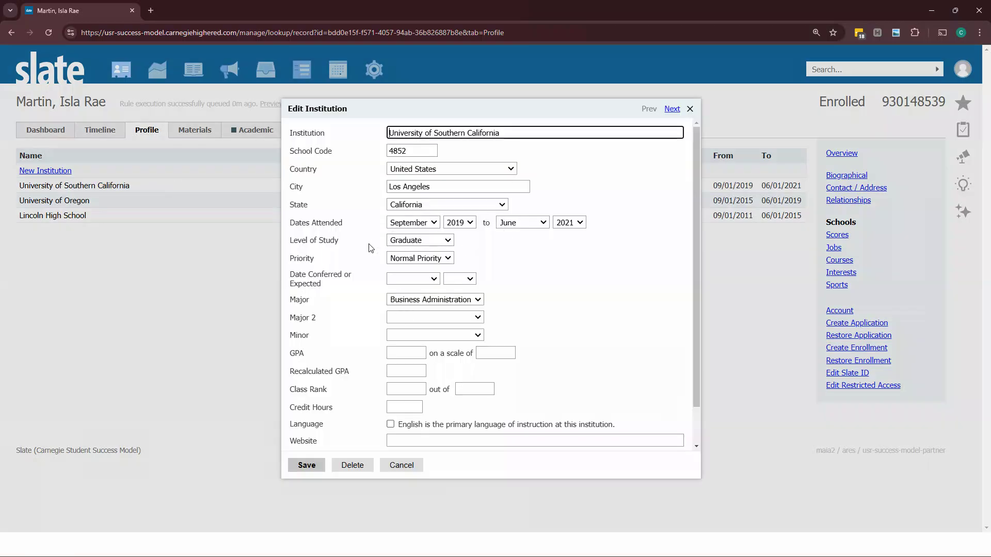
pyautogui.moveTo(353, 242); pyautogui.dragTo(305, 242)
pyautogui.click(344, 291)
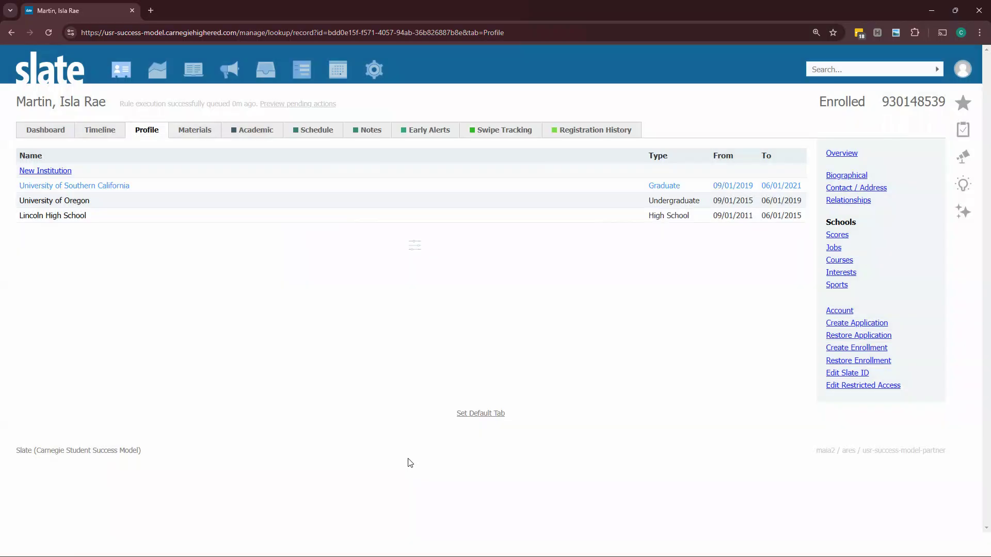
pyautogui.click(402, 465)
pyautogui.click(202, 203)
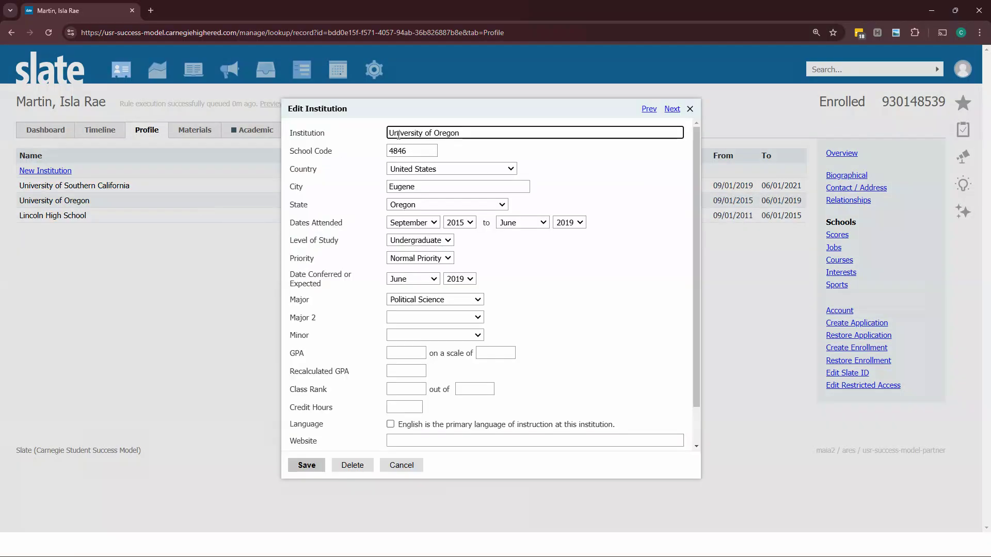
pyautogui.doubleClick(420, 151)
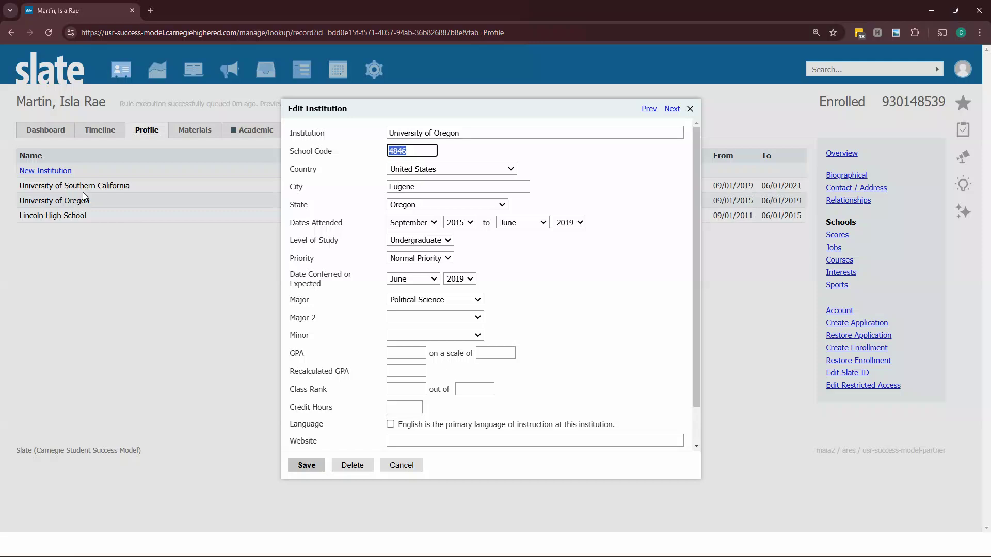
pyautogui.click(373, 233)
pyautogui.click(402, 466)
pyautogui.click(166, 217)
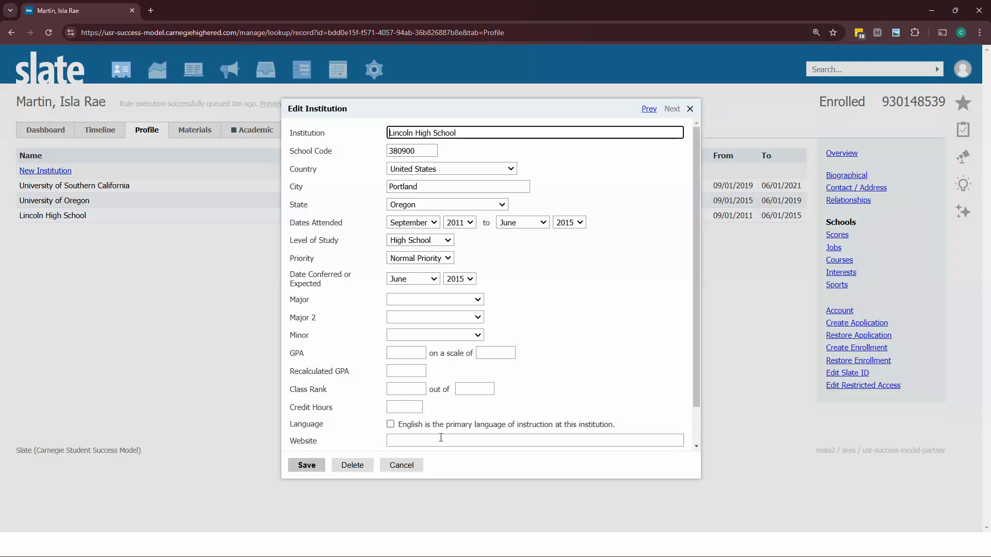
pyautogui.click(403, 470)
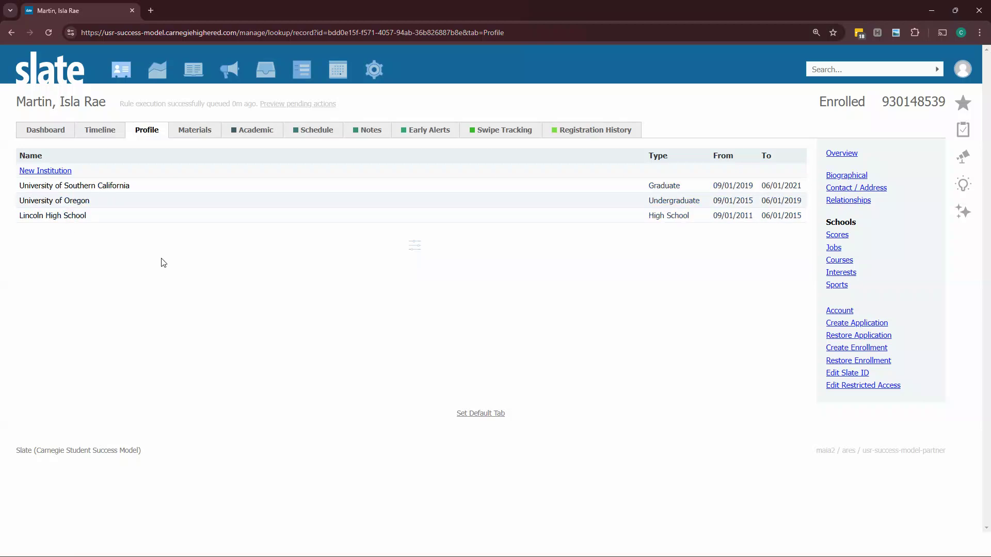
# Step: Open the Entities list from the Database area by searching for entities
pyautogui.moveTo(367, 77)
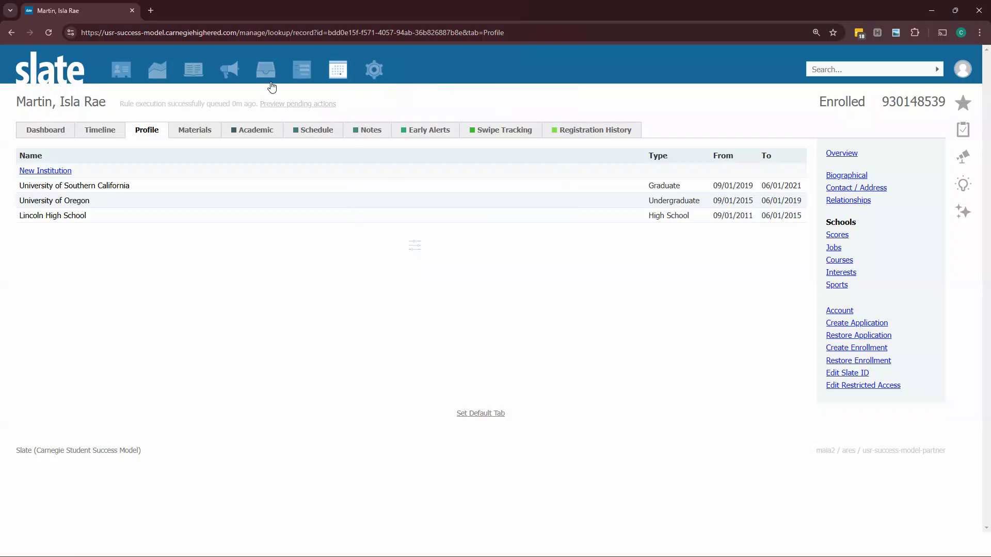
pyautogui.click(60, 77)
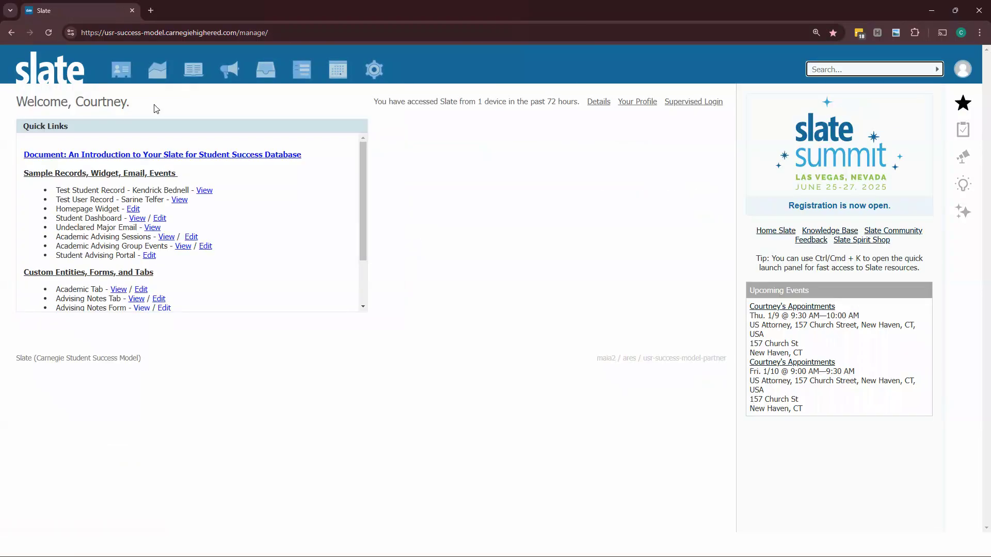
pyautogui.moveTo(66, 76)
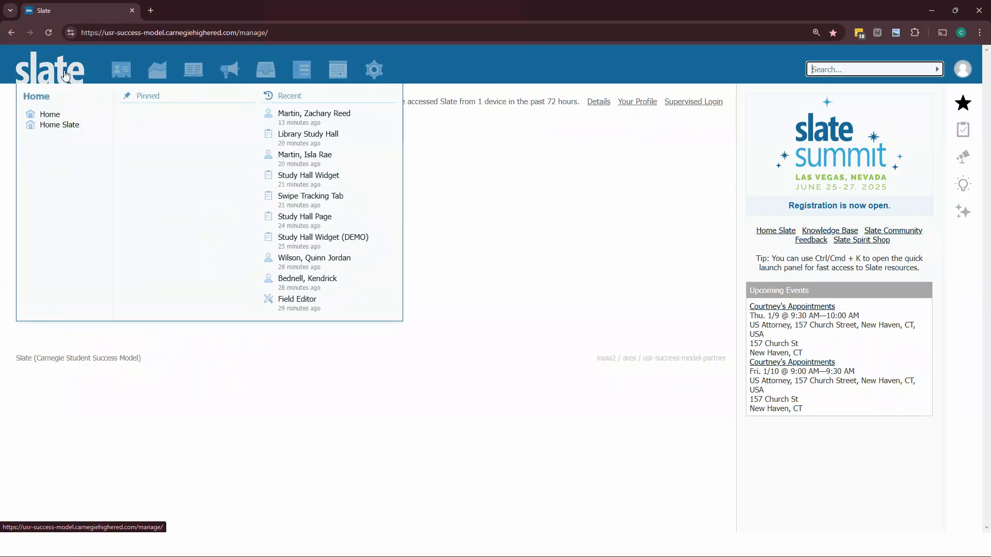
pyautogui.click(377, 71)
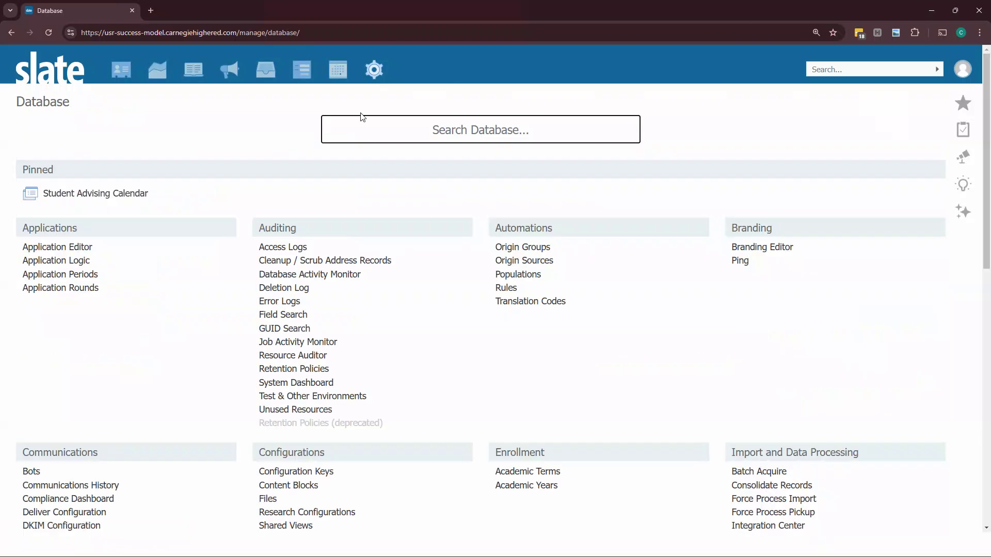
pyautogui.write('ENT')
pyautogui.click(32, 190)
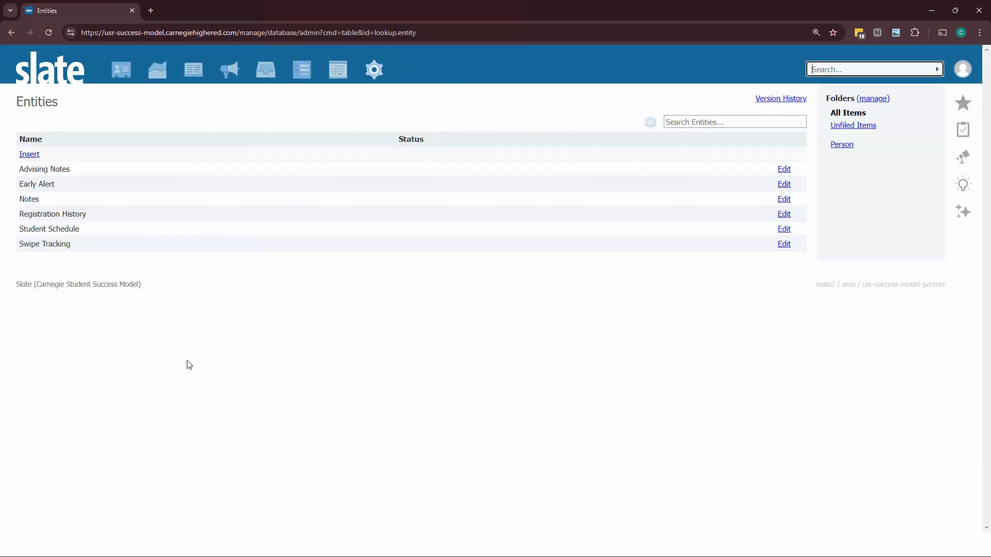
# Step: Draft a new entity named Swipe Tracking scoped to Person, without saving it
pyautogui.click(35, 158)
pyautogui.click(364, 151)
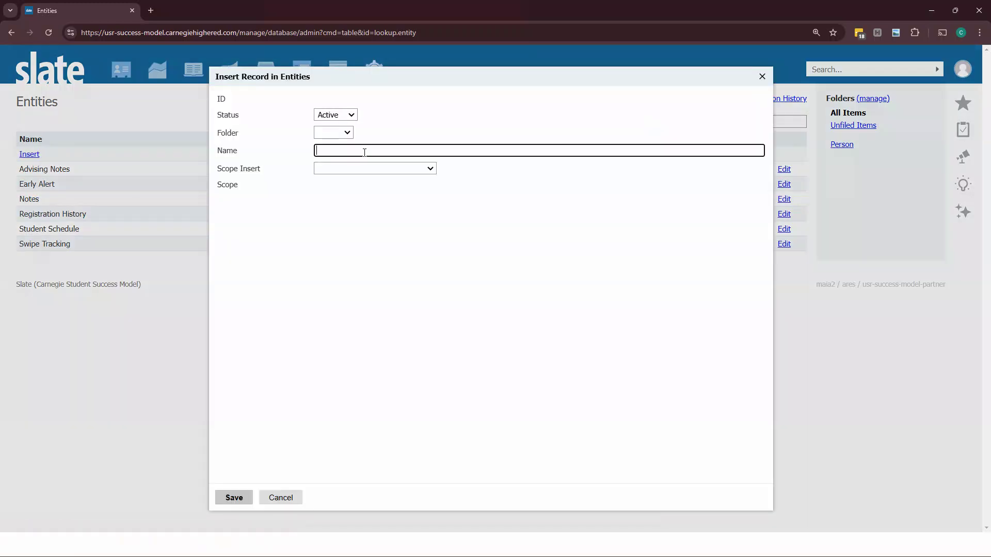
pyautogui.write('Swipe Tracking')
pyautogui.click(391, 170)
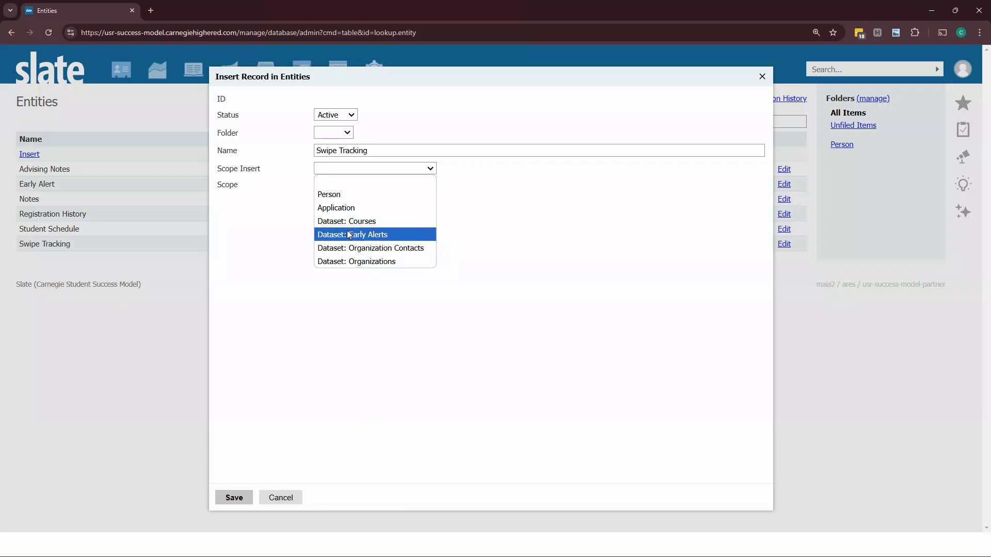
pyautogui.click(343, 195)
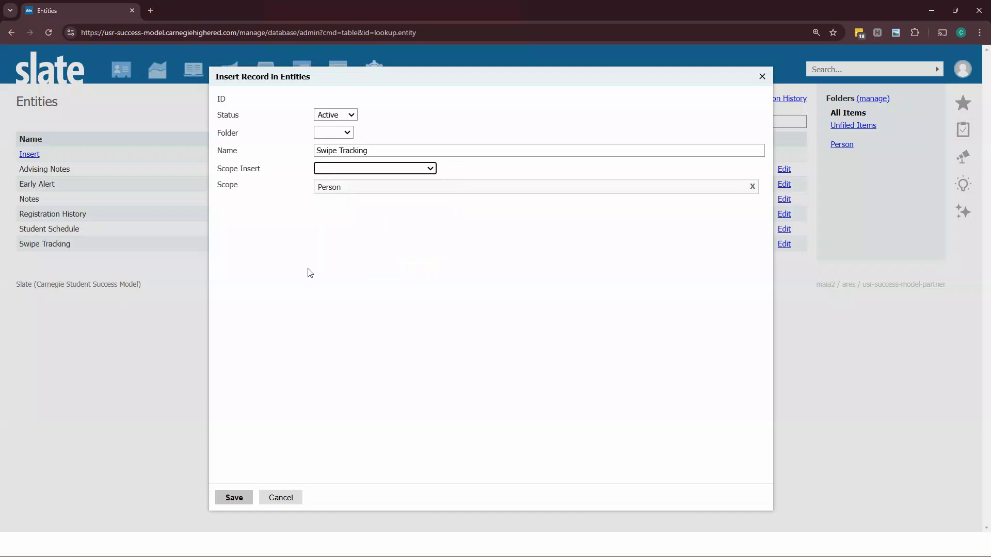
pyautogui.click(305, 276)
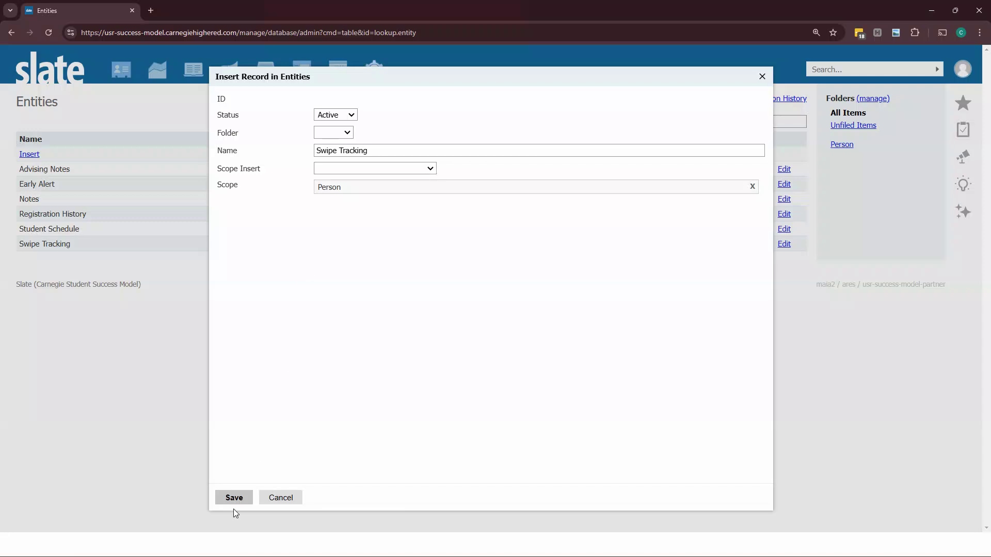
pyautogui.click(289, 499)
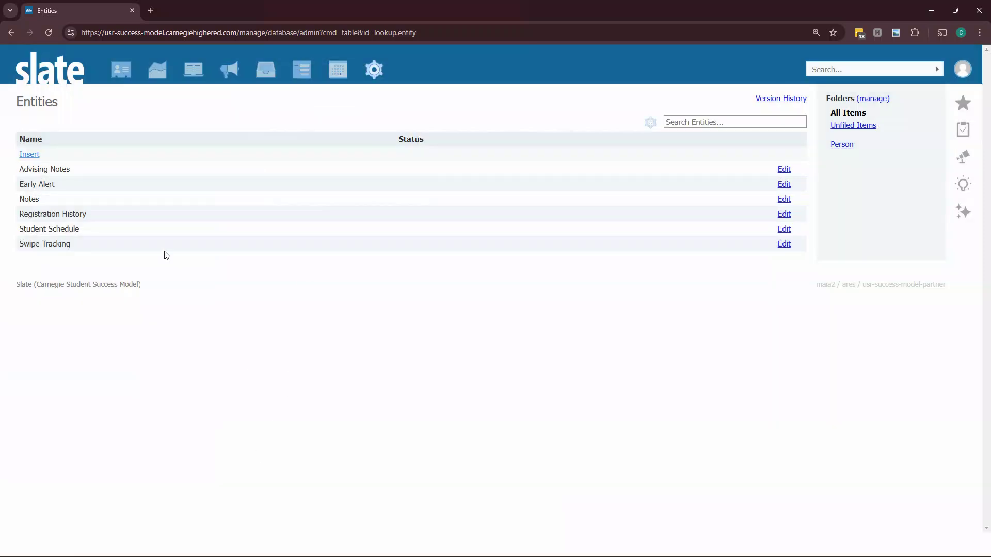
# Step: Open the existing Swipe Tracking entity's settings and close them unchanged
pyautogui.click(157, 245)
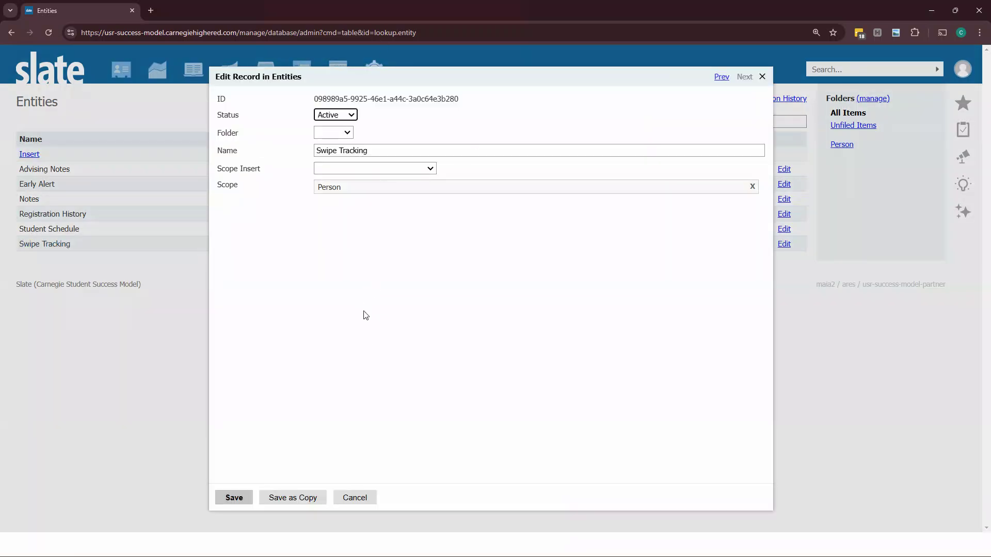
pyautogui.click(354, 498)
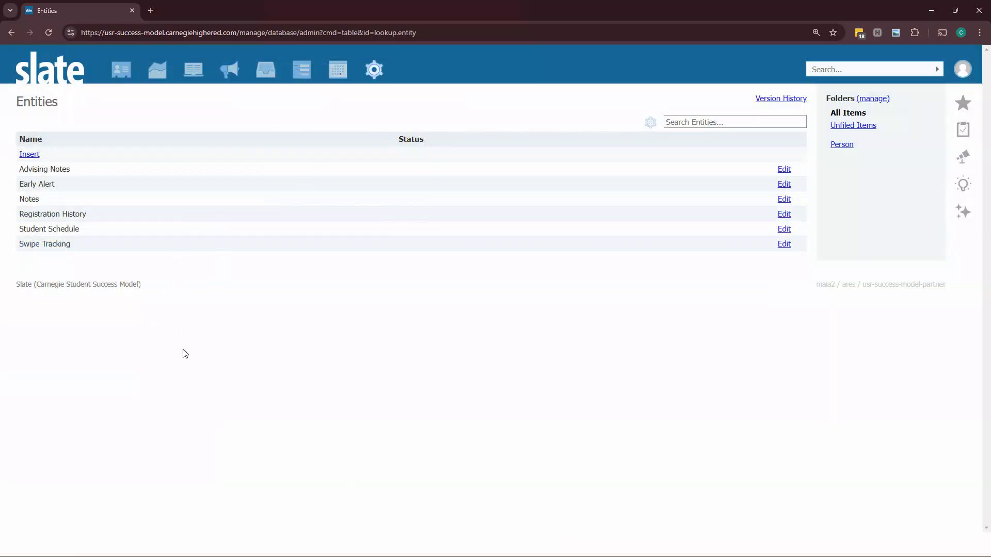
# Step: Open the Fields editor from the Database tools and start a new field
pyautogui.moveTo(372, 72)
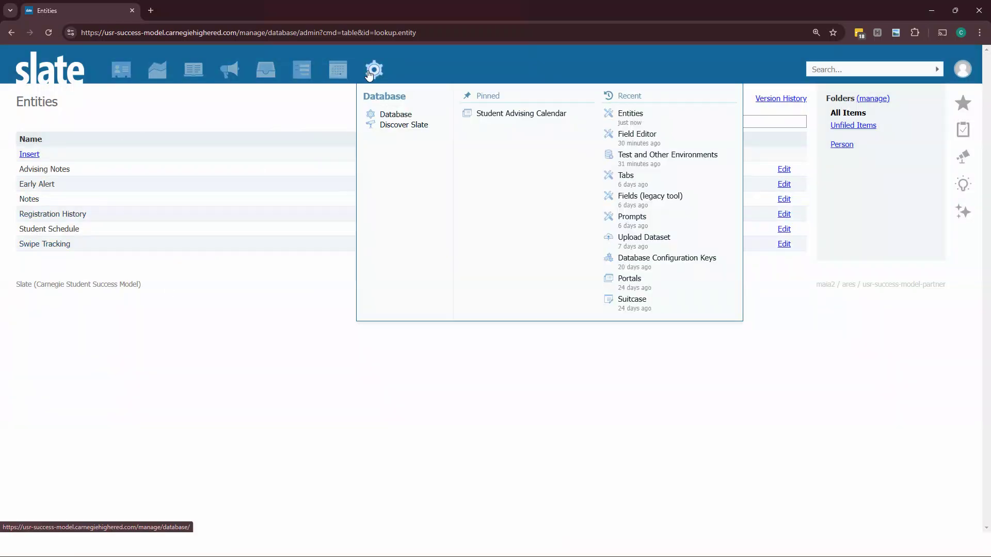
pyautogui.click(373, 73)
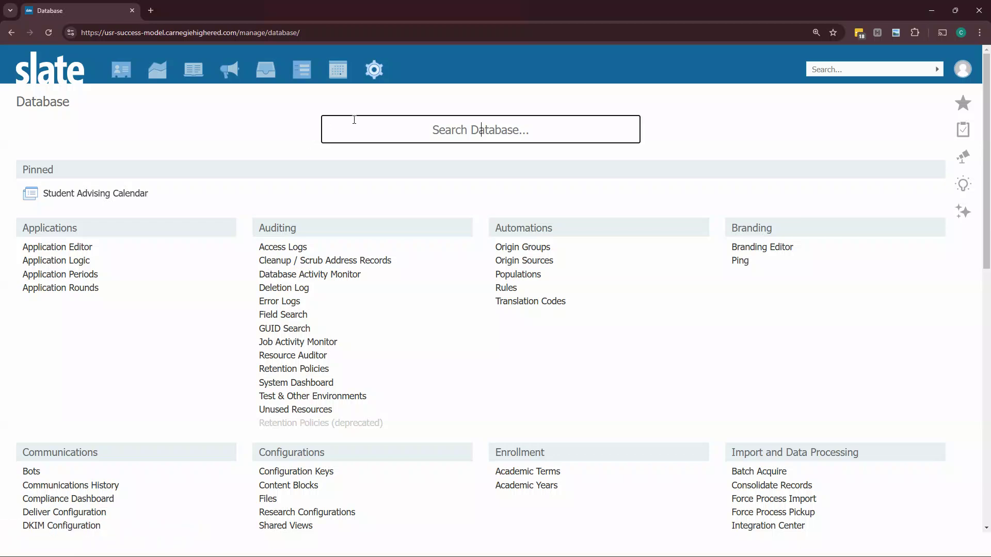
pyautogui.write('field')
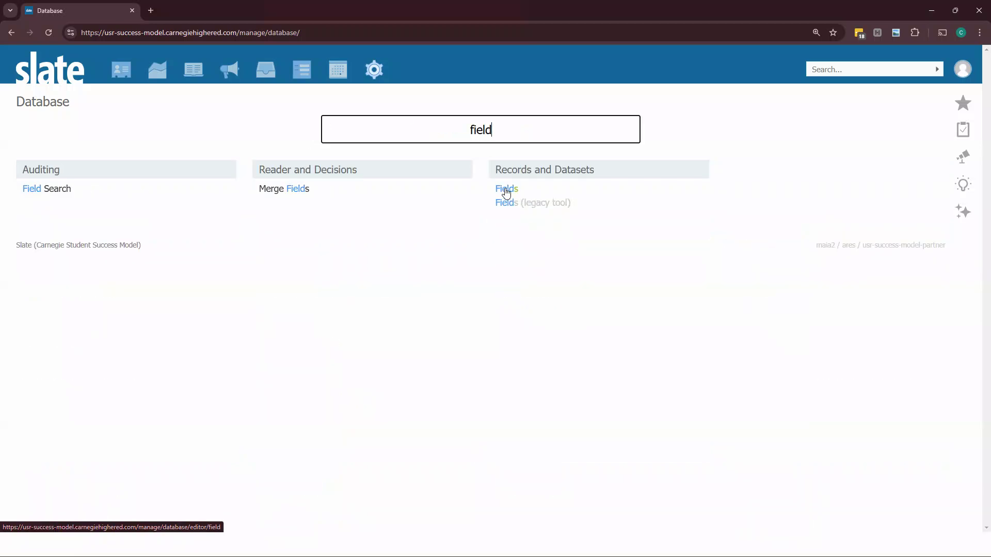
pyautogui.click(506, 192)
pyautogui.click(35, 128)
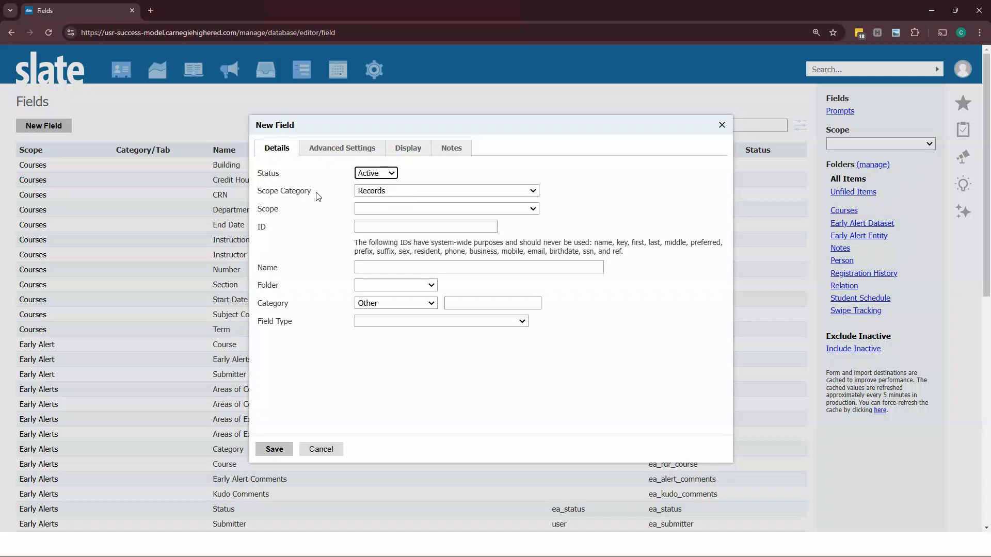
# Step: Set the new field's scope category to Related and its scope to Swipe Tracking
pyautogui.click(405, 196)
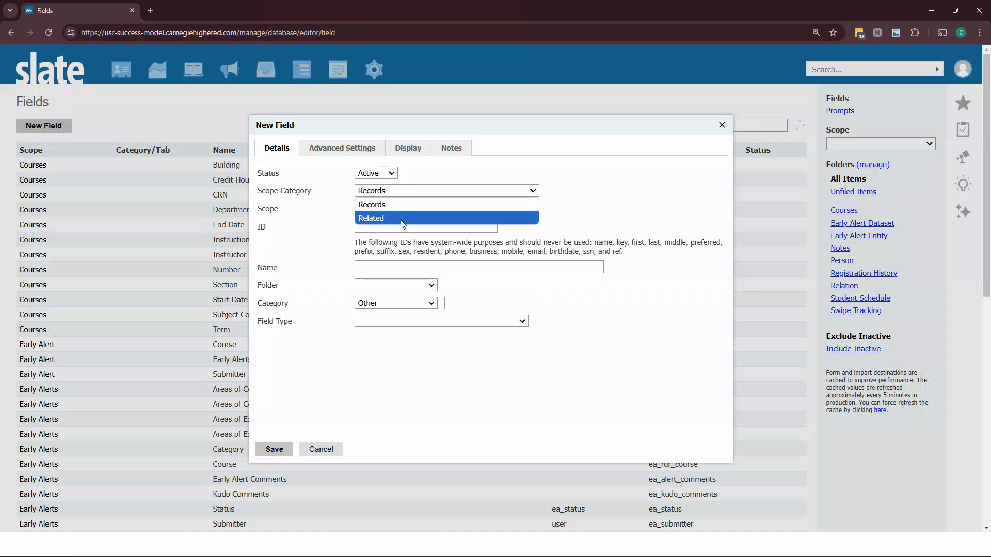
pyautogui.click(402, 218)
pyautogui.click(387, 208)
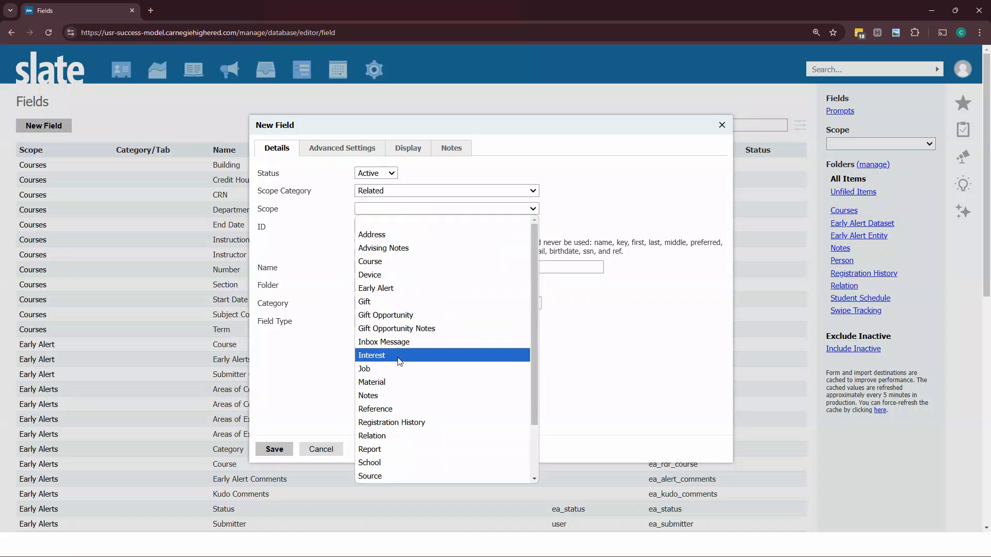
pyautogui.scroll(-3, 397, 364)
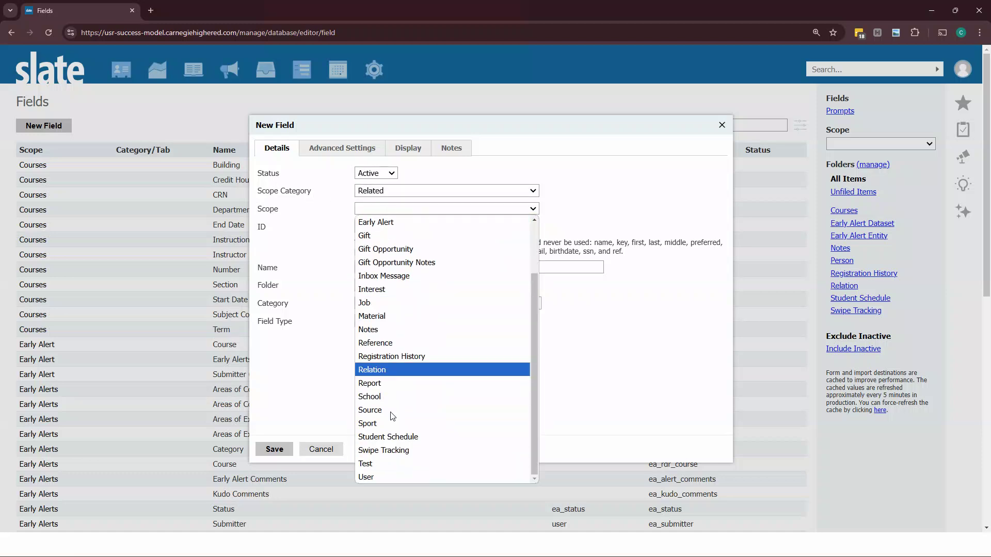
pyautogui.click(400, 451)
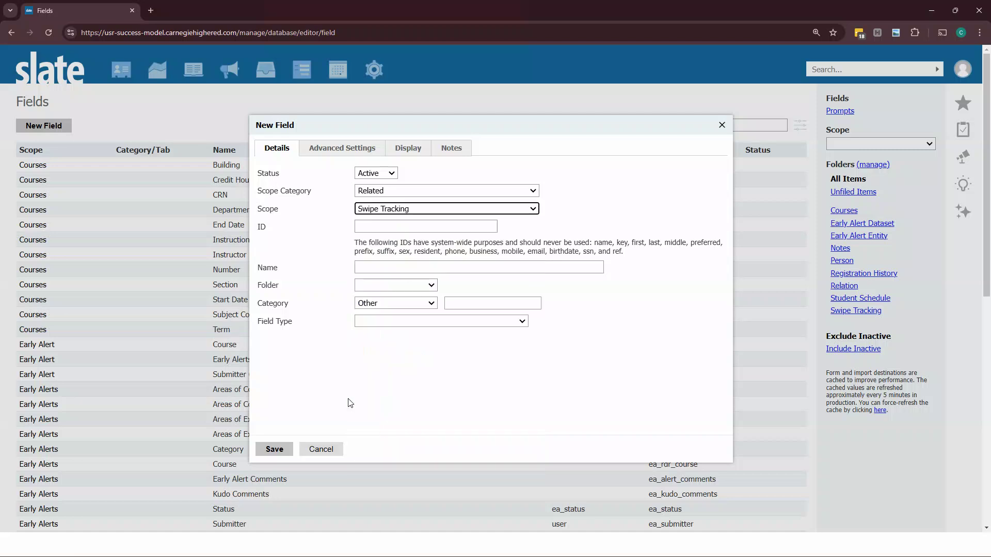
# Step: Give the field the ID st_status and the name Status
pyautogui.click(386, 224)
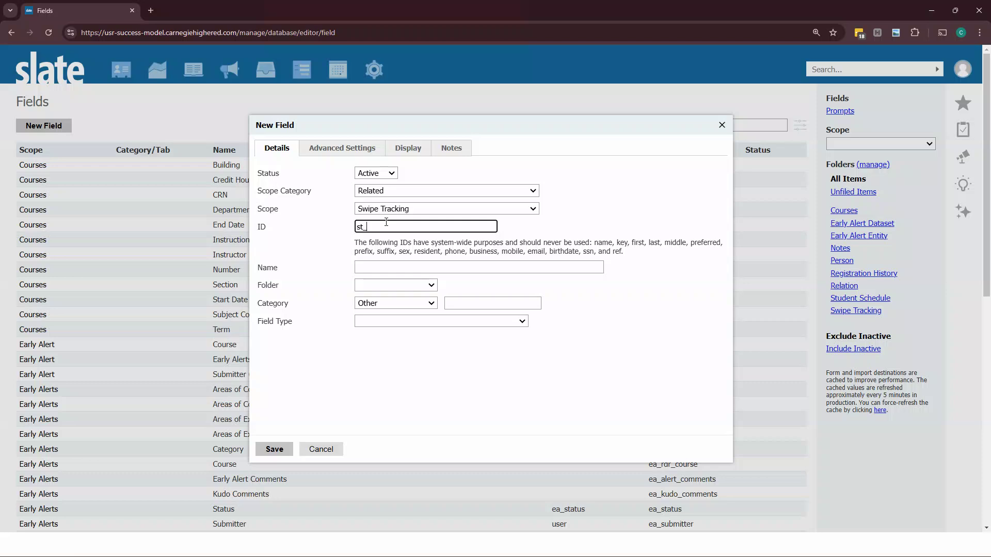
pyautogui.write('st_status')
pyautogui.click(382, 268)
pyautogui.write('Stuat')
pyautogui.press('BackSpace')
pyautogui.press('BackSpace')
pyautogui.write('atus')
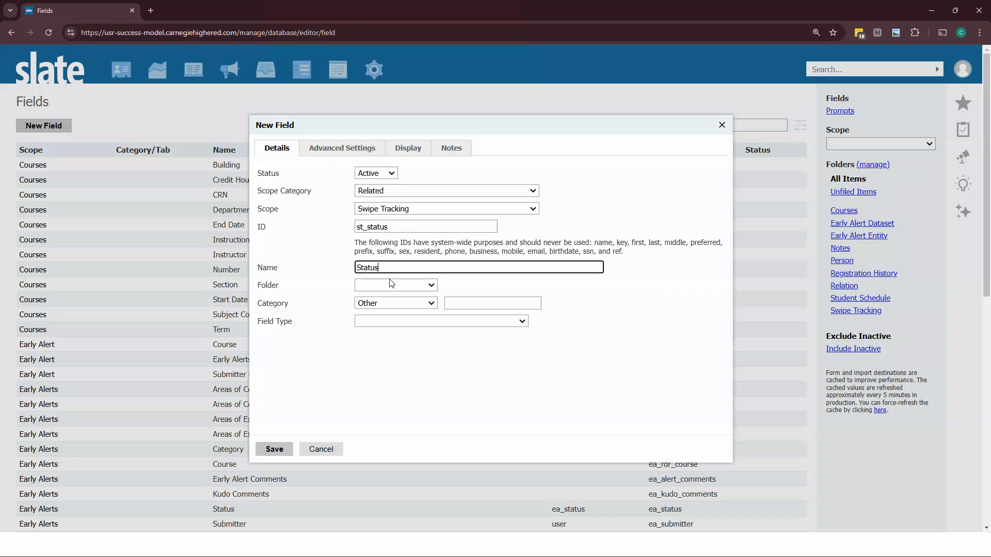
pyautogui.click(392, 285)
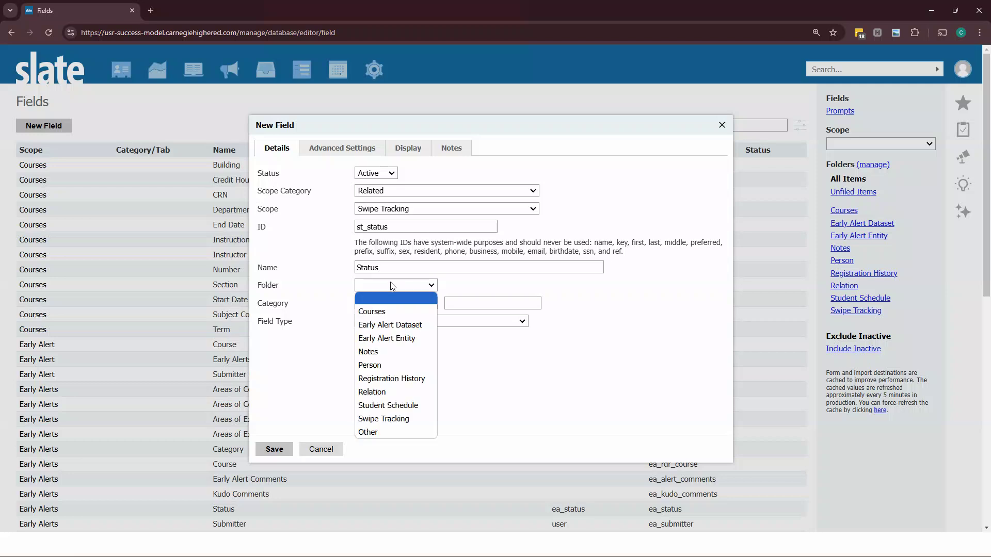
pyautogui.click(399, 419)
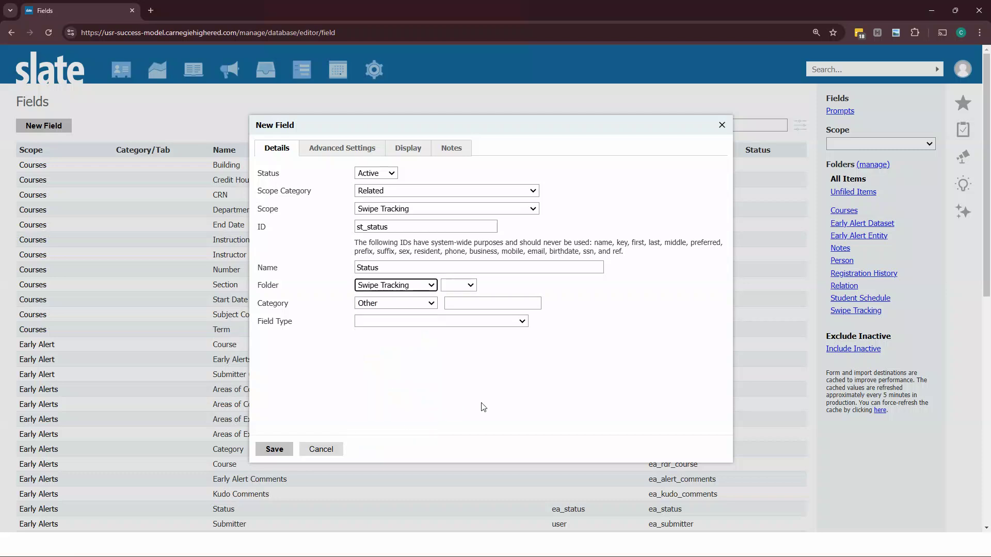
pyautogui.click(382, 287)
pyautogui.click(391, 433)
pyautogui.click(478, 290)
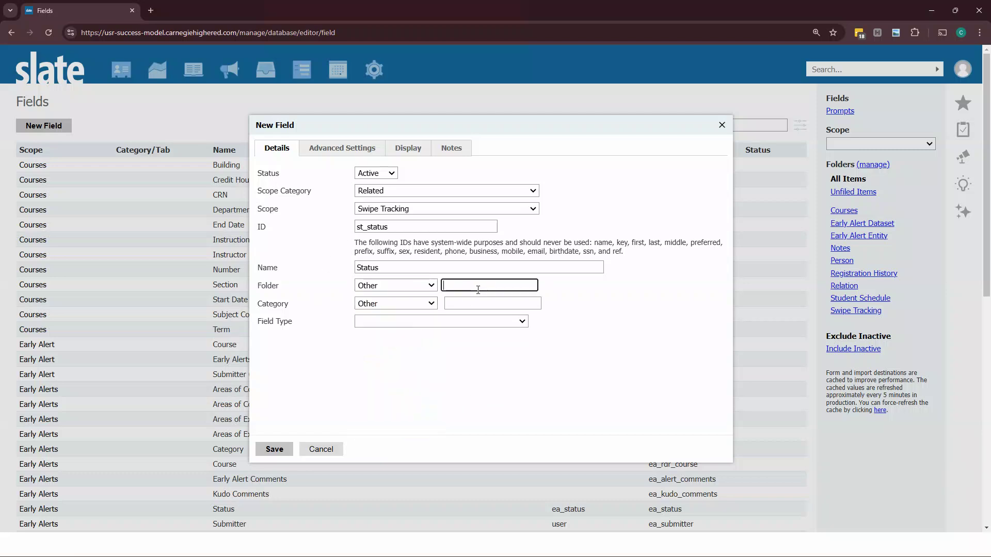
pyautogui.write('Swipe Tracking')
pyautogui.press('BackSpace')
pyautogui.press('BackSpace')
pyautogui.press('BackSpace')
pyautogui.press('BackSpace')
pyautogui.press('BackSpace')
pyautogui.press('BackSpace')
pyautogui.press('BackSpace')
pyautogui.press('BackSpace')
pyautogui.press('BackSpace')
pyautogui.press('BackSpace')
pyautogui.press('BackSpace')
pyautogui.press('BackSpace')
pyautogui.press('BackSpace')
pyautogui.press('BackSpace')
# Step: Set the new field's folder to Swipe Tracking, leaving its category as Other
pyautogui.click(395, 287)
pyautogui.click(408, 417)
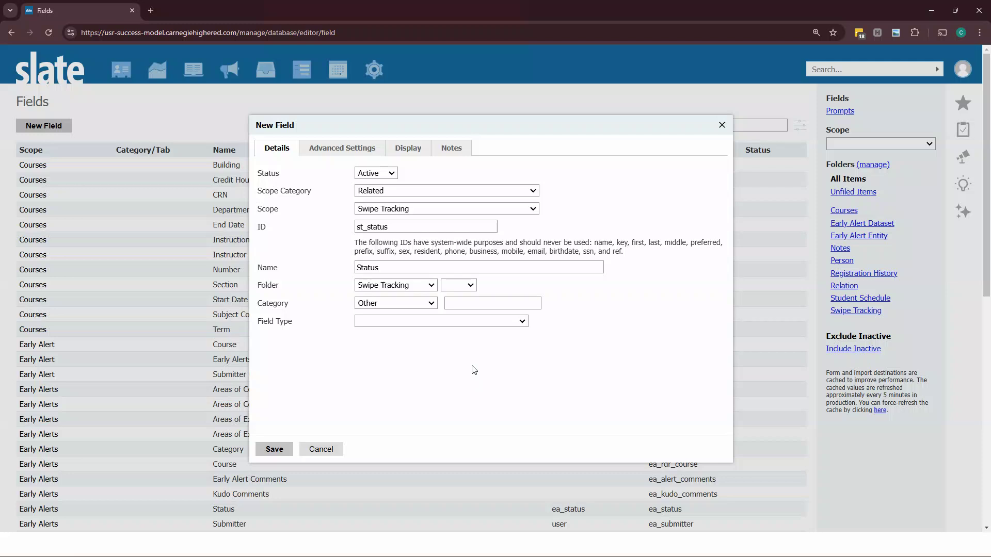
pyautogui.click(372, 306)
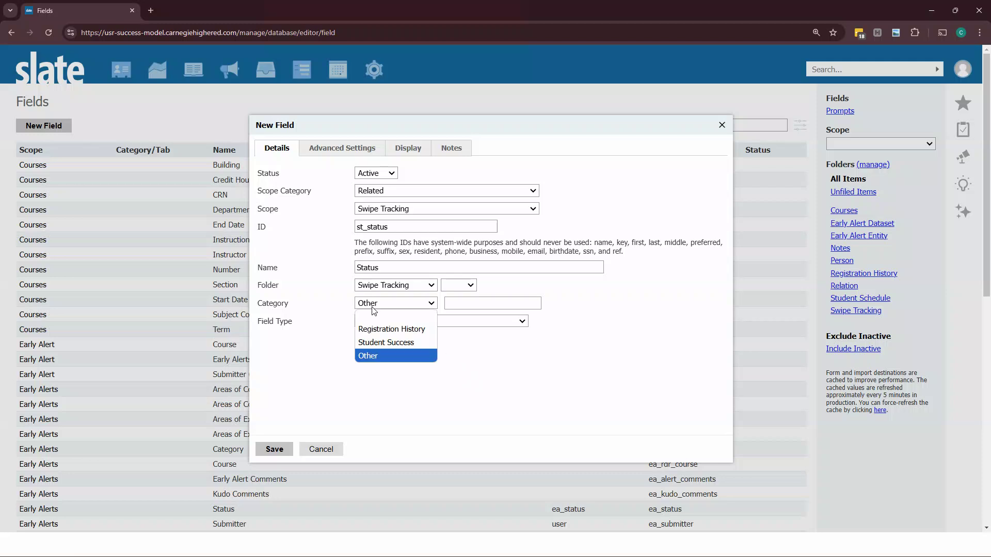
pyautogui.click(480, 392)
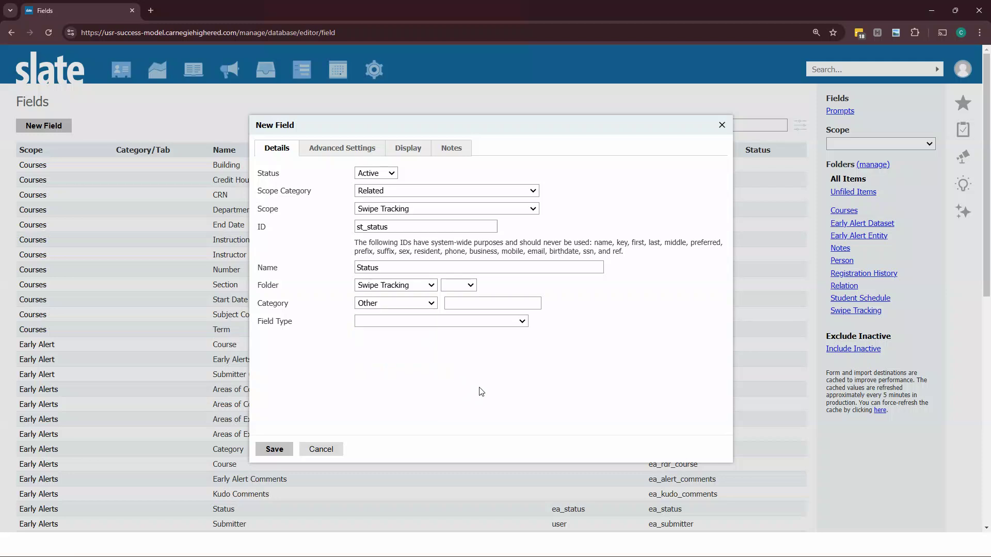
# Step: Set the field type to Single Value and choose st_status as the field's prompt
pyautogui.click(395, 322)
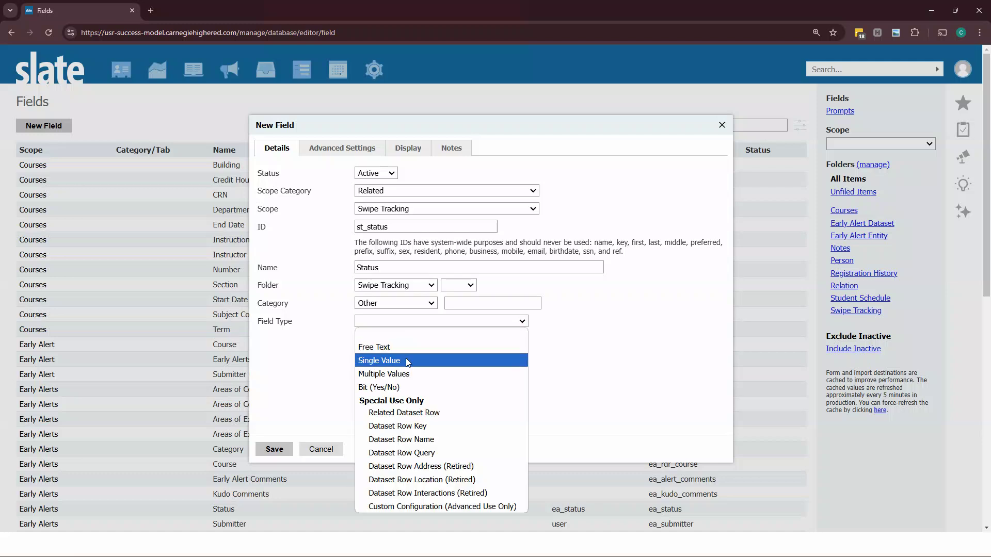
pyautogui.click(408, 361)
pyautogui.click(395, 340)
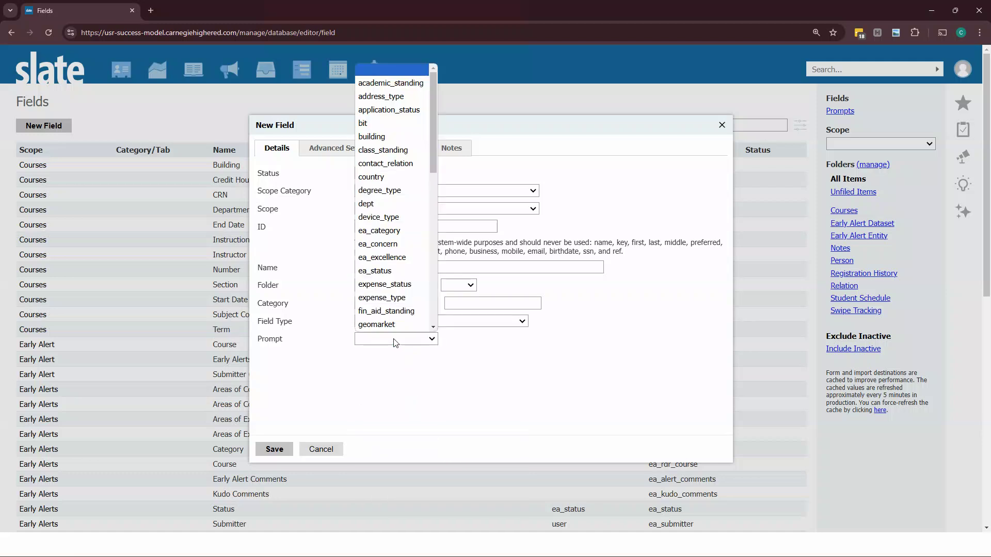
pyautogui.scroll(-8, 396, 310)
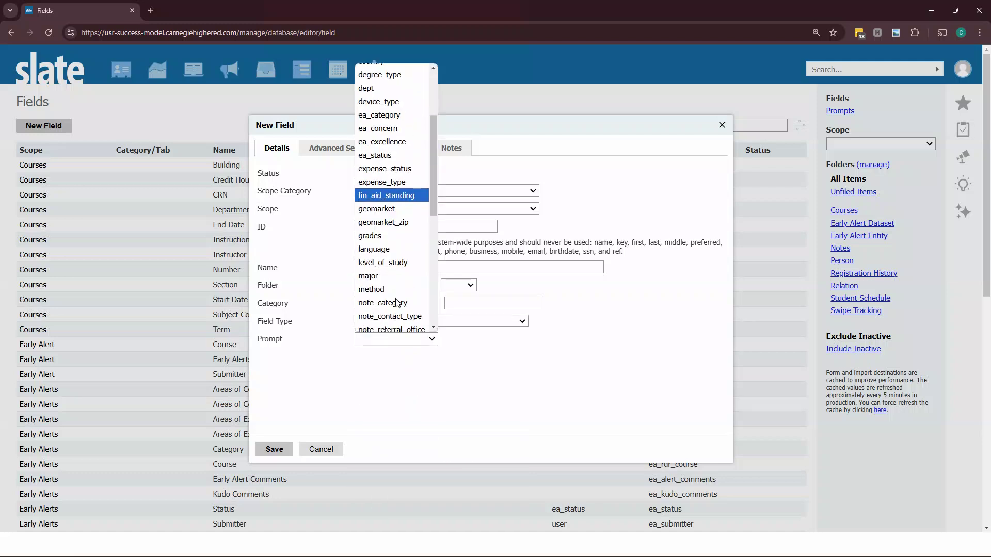
pyautogui.scroll(-3, 395, 314)
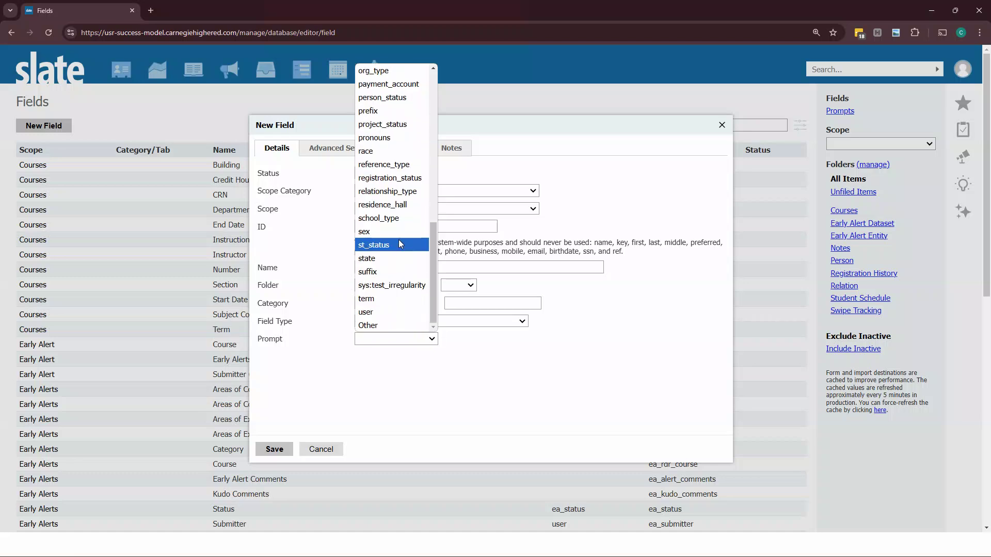
pyautogui.click(392, 243)
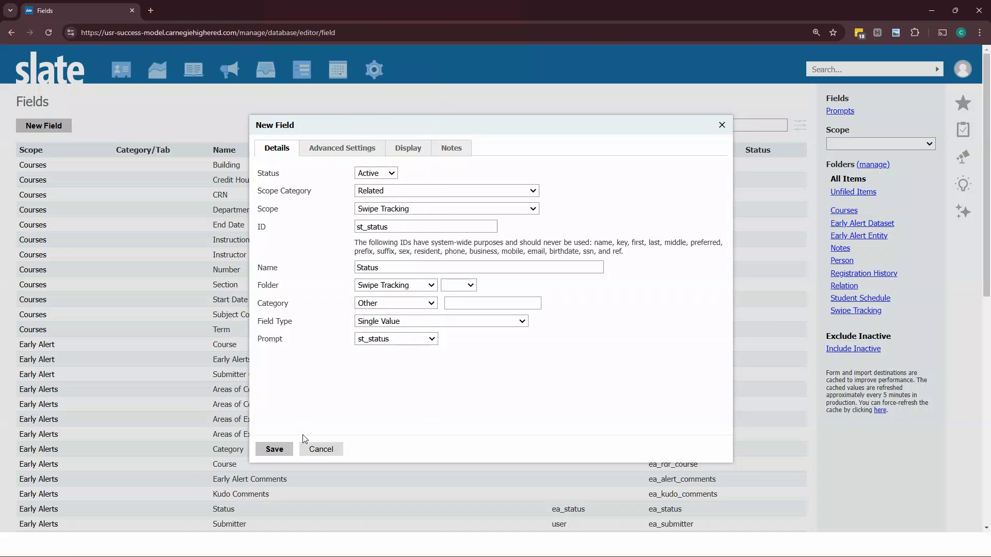
# Step: Check the Advanced Settings and Display tabs, then save the new Status field
pyautogui.click(350, 150)
pyautogui.click(407, 149)
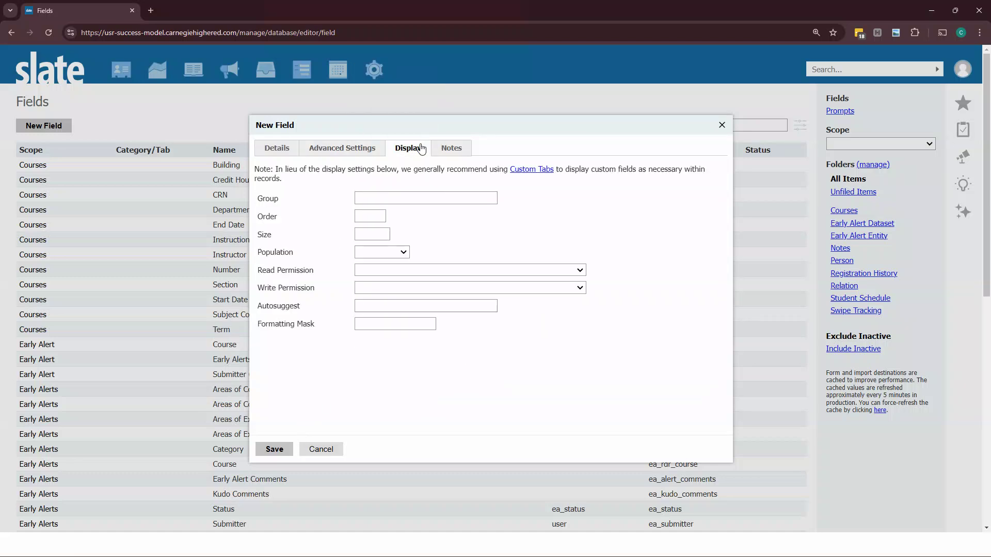
pyautogui.click(277, 149)
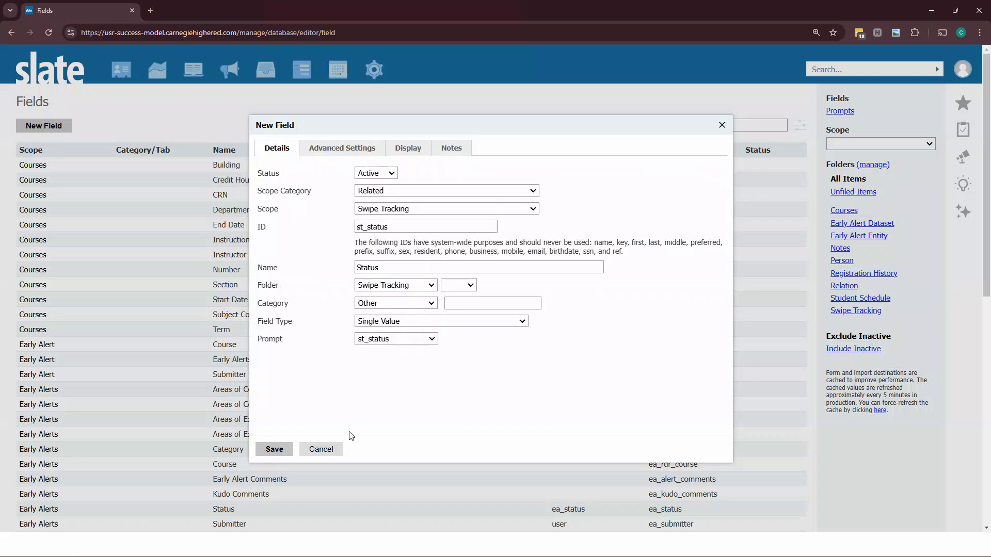
pyautogui.moveTo(330, 366); pyautogui.dragTo(278, 343)
pyautogui.click(278, 343)
pyautogui.click(283, 450)
# Step: Open the Database tools in a new tab and go to the Prompts editor through the search
pyautogui.rightClick(372, 68)
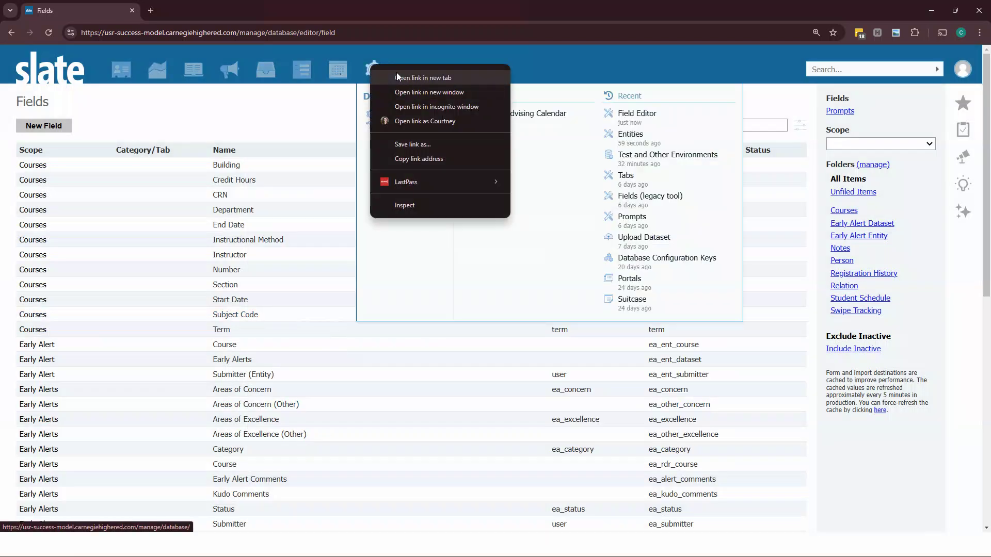
pyautogui.click(397, 74)
pyautogui.click(244, 11)
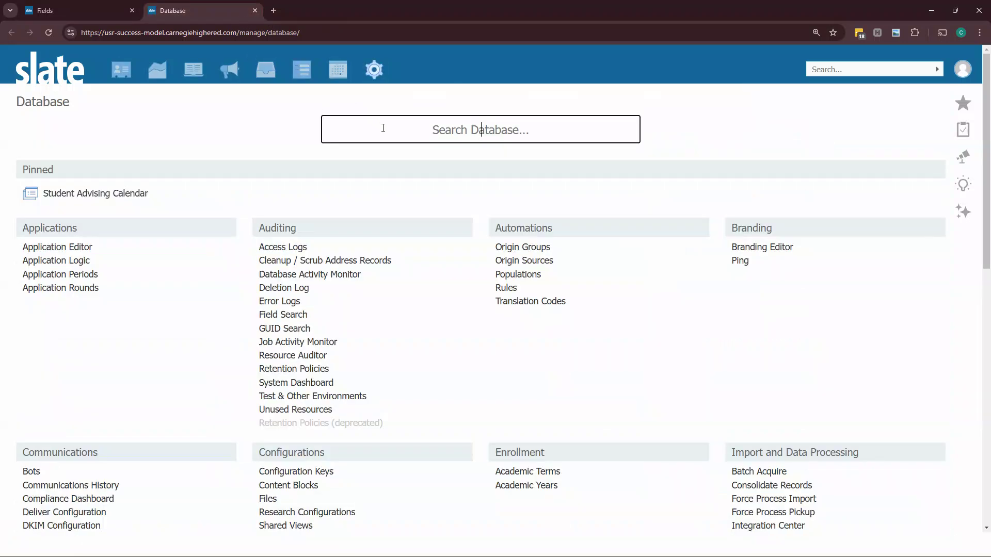
pyautogui.write('promp')
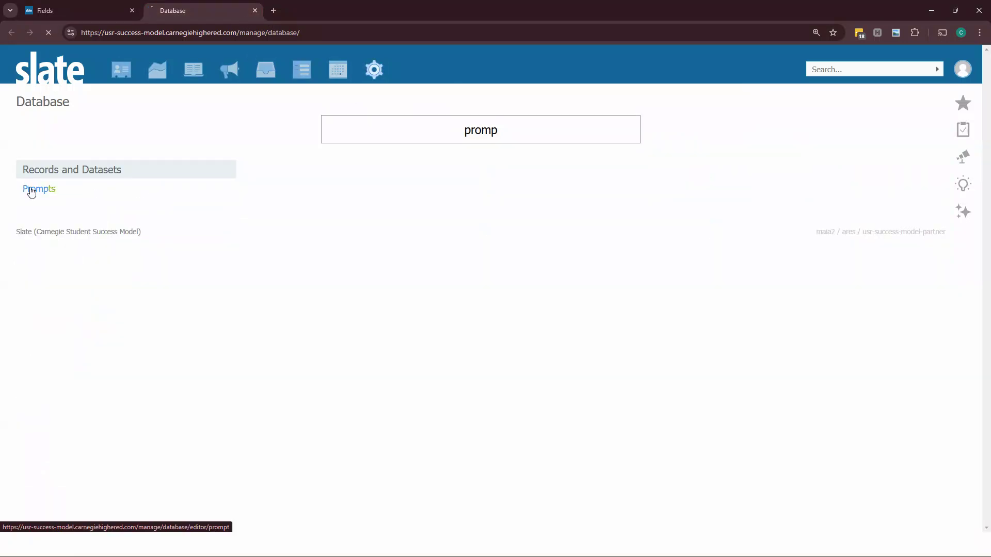
pyautogui.click(30, 189)
# Step: Try creating a new prompt key named Swipe Status with key st_status
pyautogui.click(77, 126)
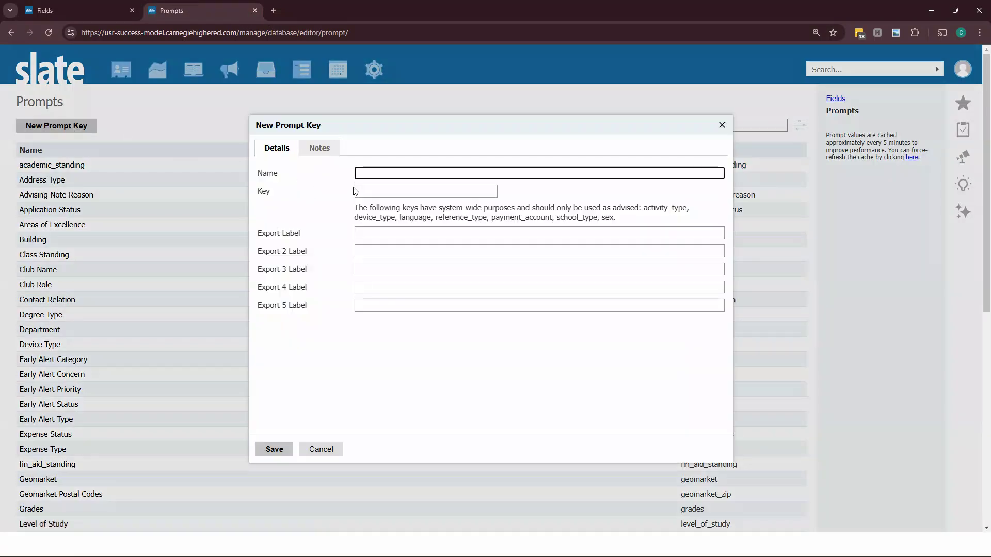
pyautogui.write('Swipe Status')
pyautogui.press('Tab')
pyautogui.write('st_status')
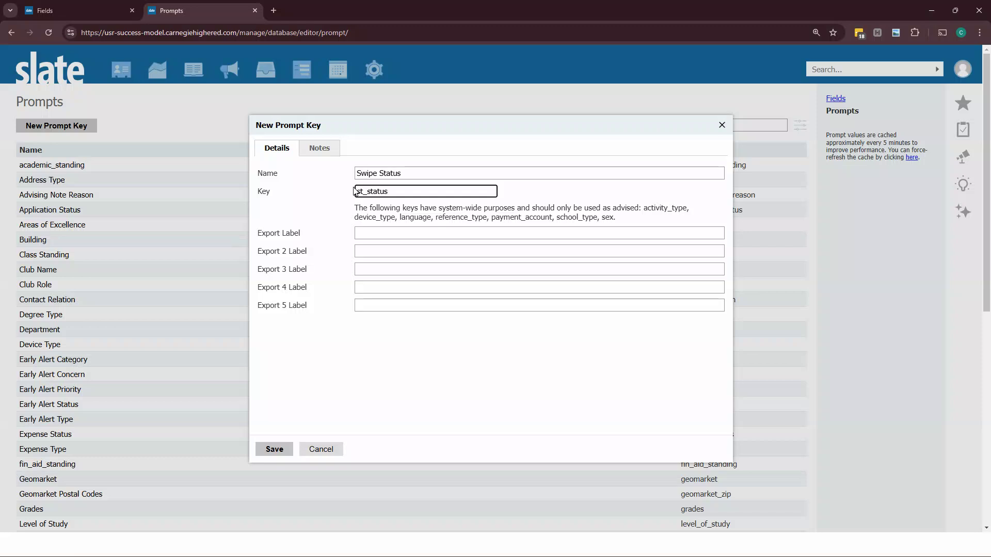
pyautogui.click(333, 450)
# Step: Search the prompts for status, open Swipe Tracking Status, and review its Checked In and Checked Out values
pyautogui.click(708, 126)
pyautogui.write('statu')
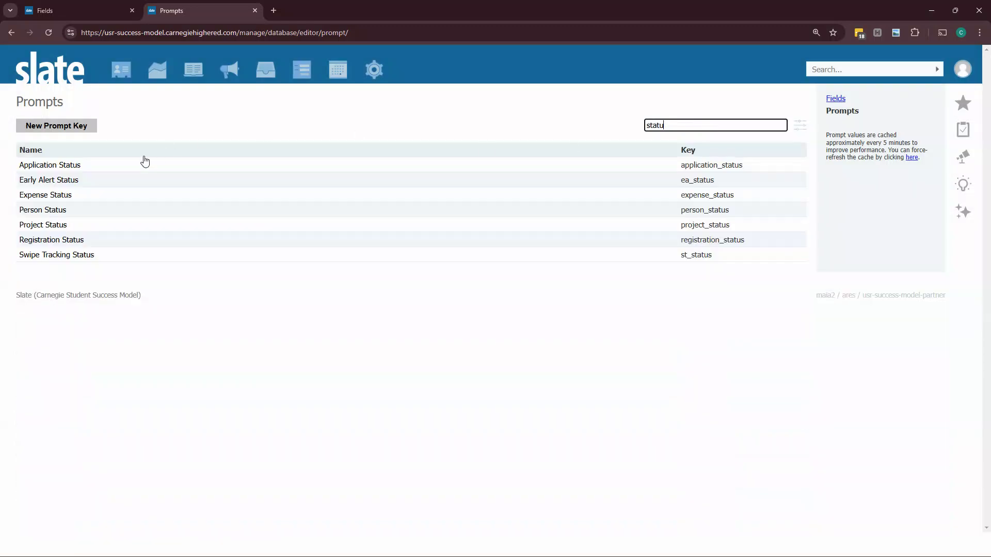
pyautogui.click(94, 254)
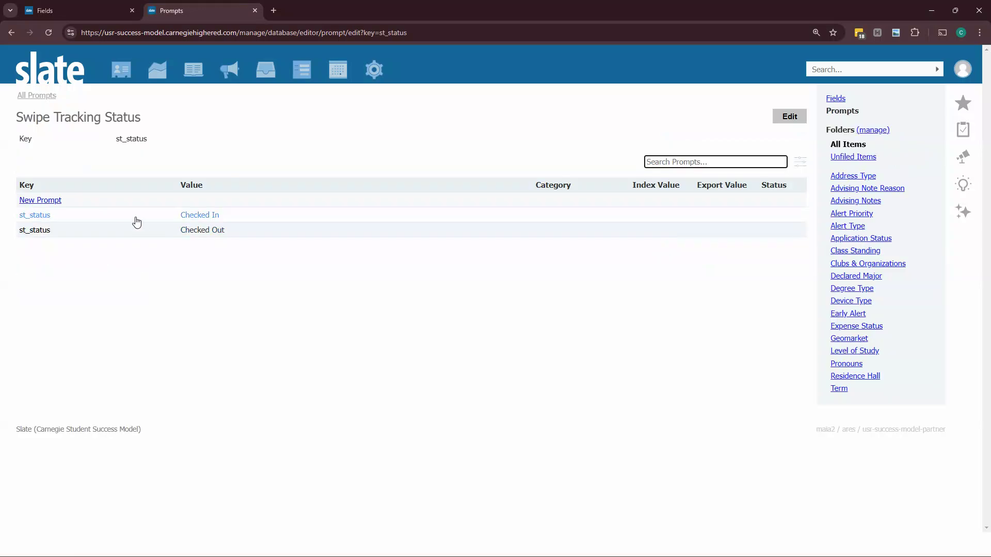
pyautogui.click(54, 200)
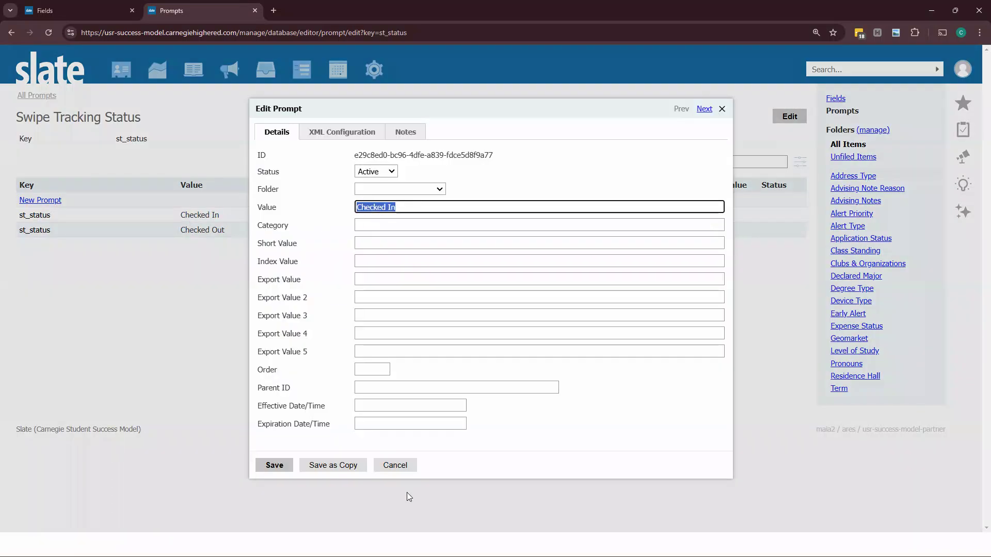
pyautogui.click(398, 464)
pyautogui.click(233, 219)
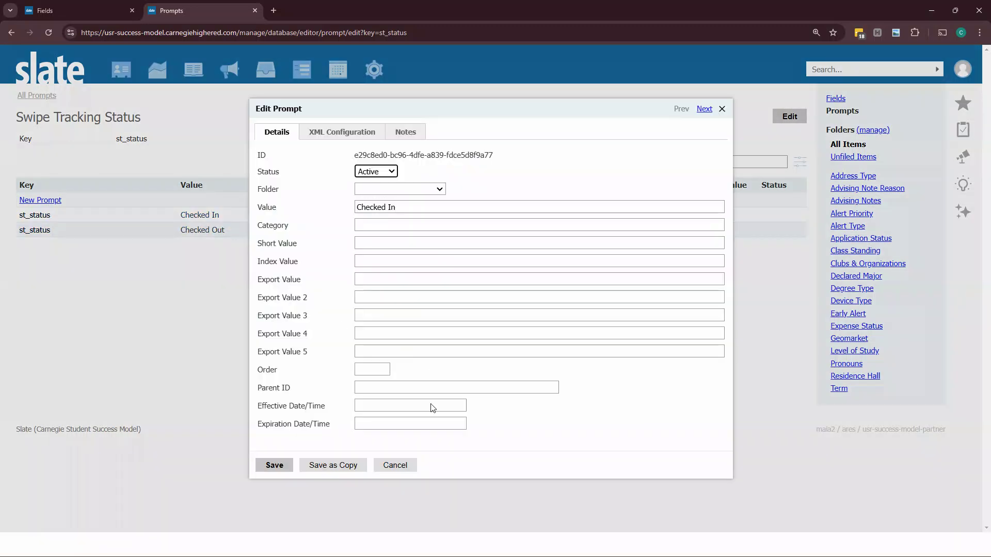
pyautogui.click(705, 109)
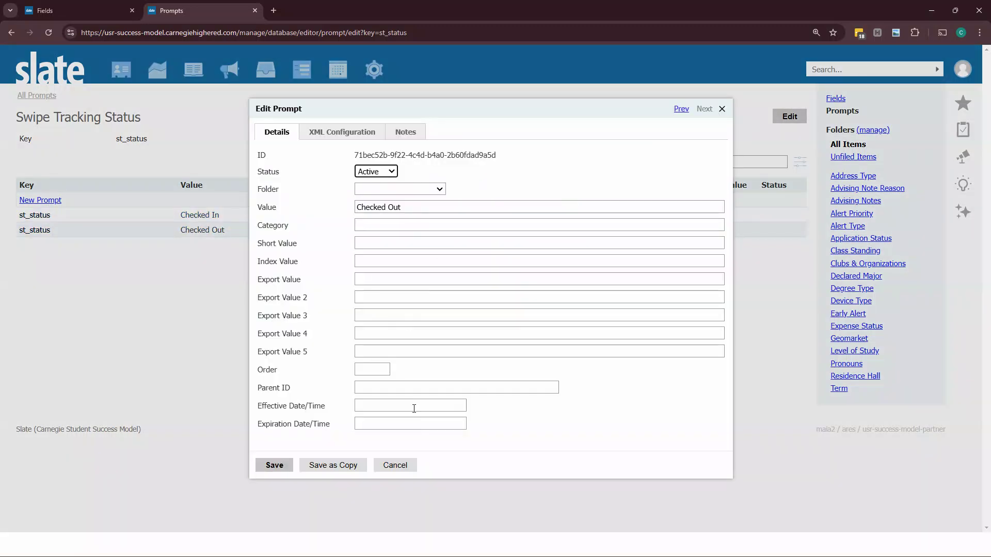
pyautogui.click(396, 466)
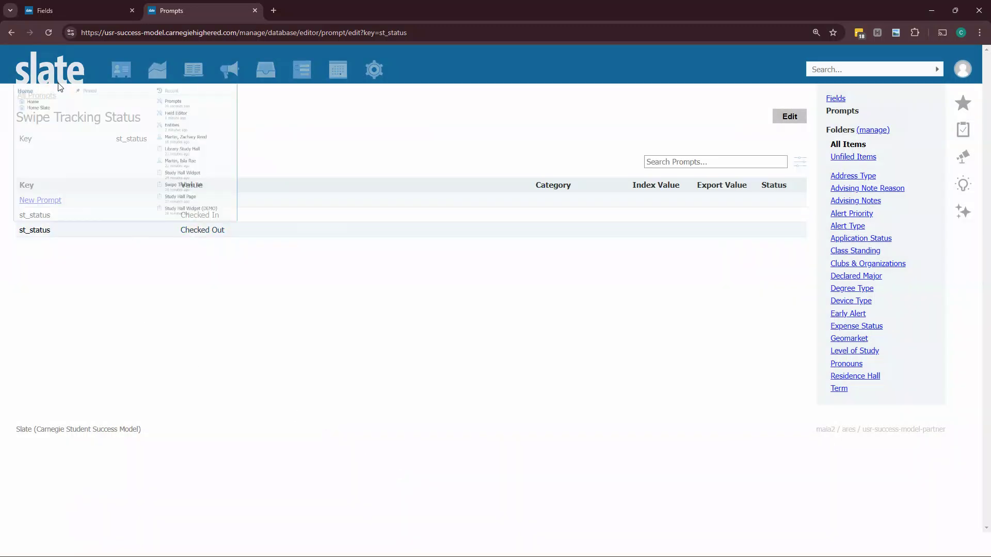
# Step: Filter the fields list to the Swipe Tracking folder and inspect the Admin Update field's settings
pyautogui.click(83, 8)
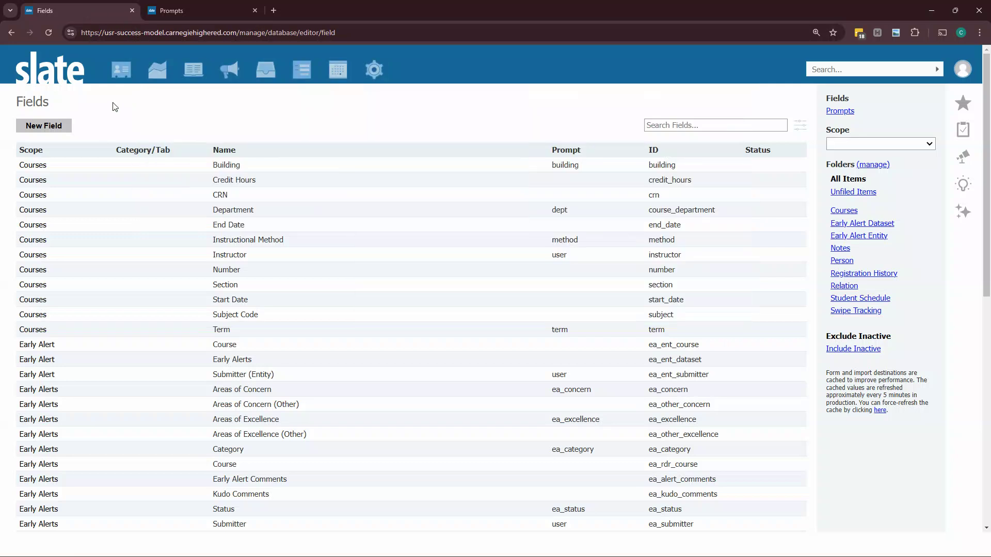
pyautogui.click(872, 311)
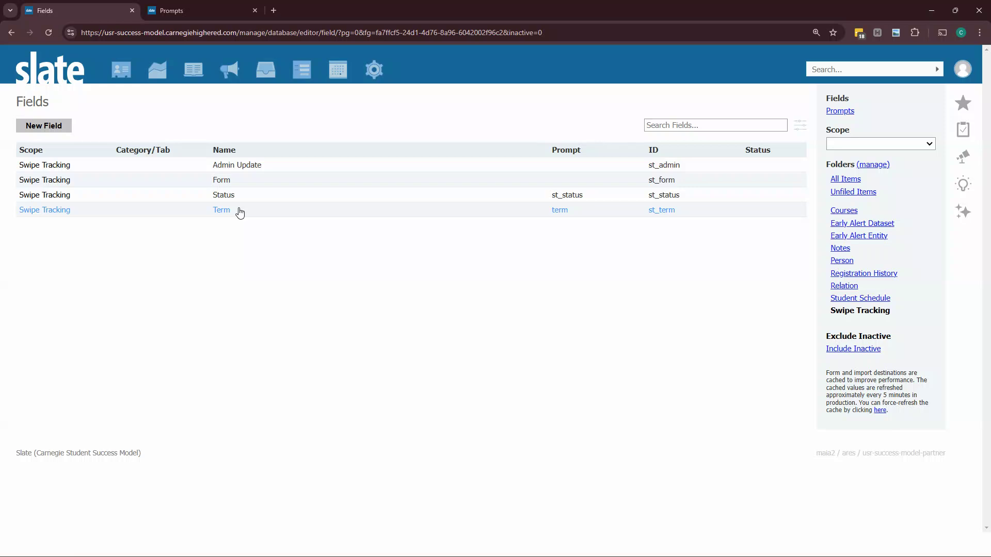
pyautogui.click(261, 166)
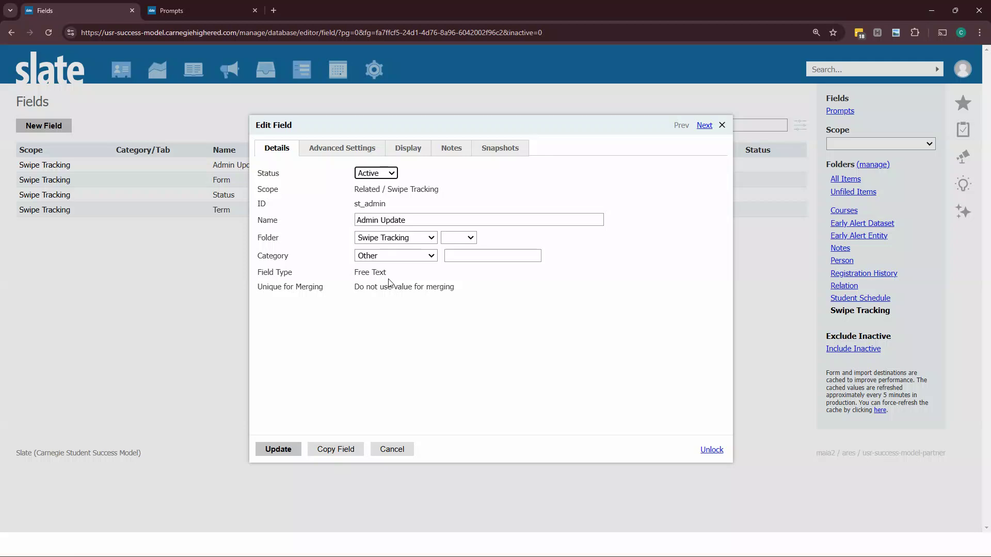
pyautogui.moveTo(387, 274); pyautogui.dragTo(353, 275)
pyautogui.click(352, 293)
pyautogui.click(392, 449)
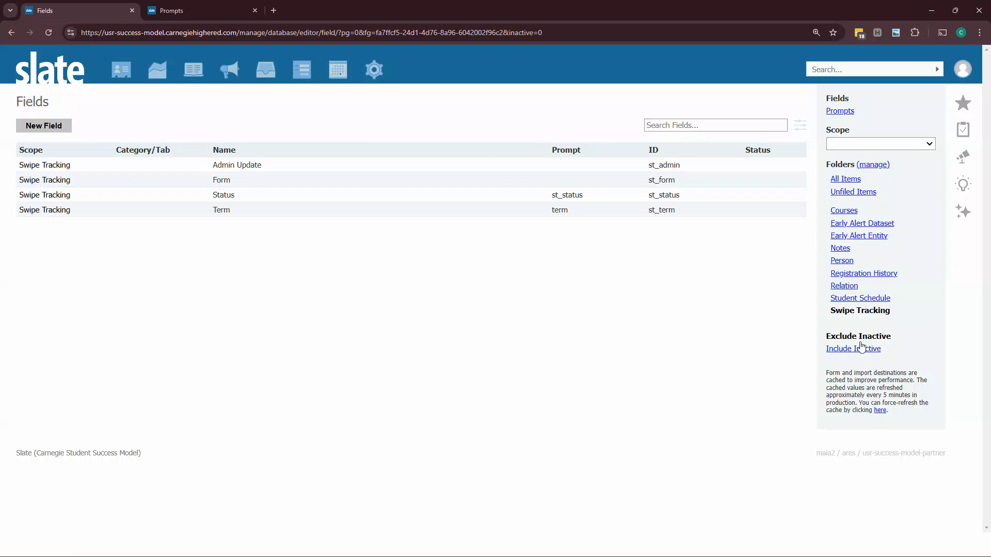
# Step: Force-refresh the cached field destinations and the prompt values
pyautogui.click(880, 412)
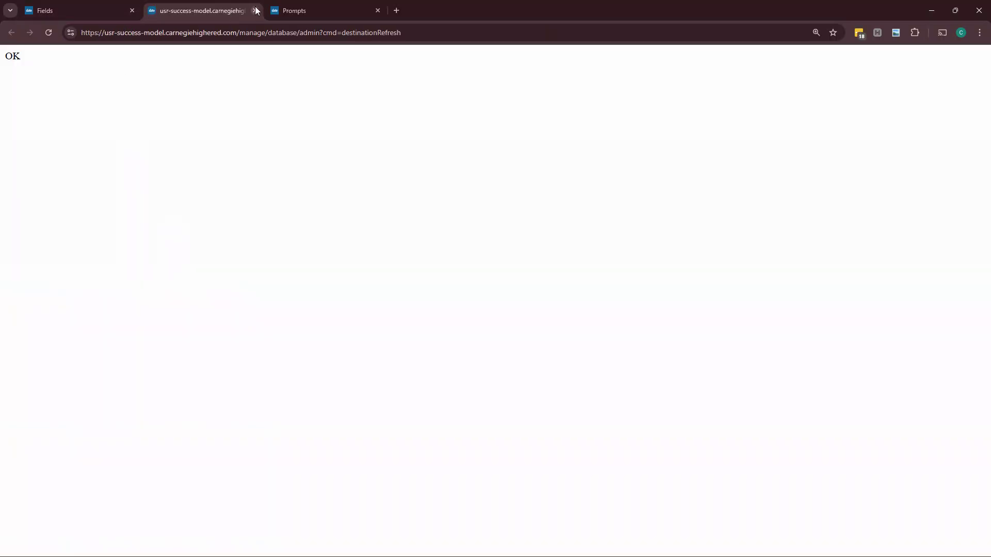
pyautogui.click(255, 10)
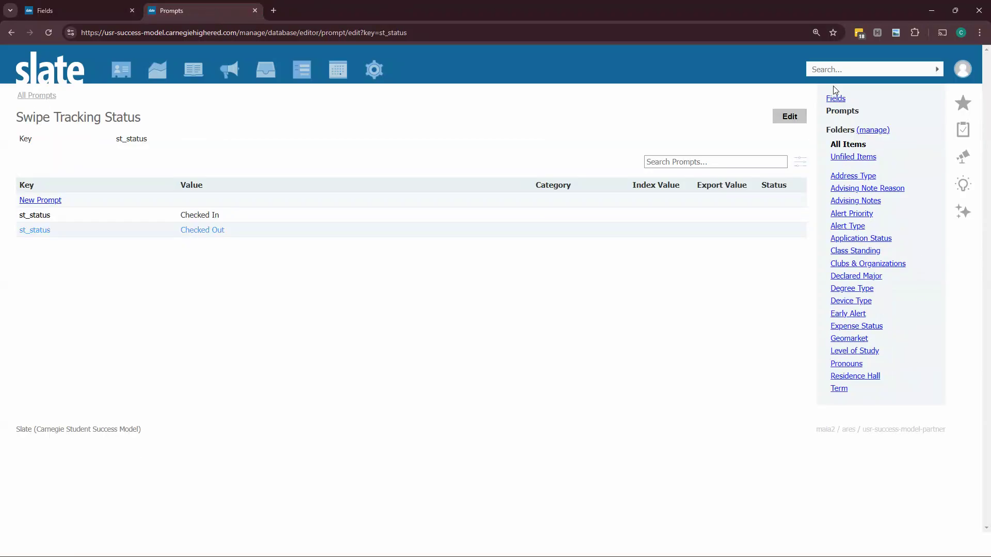
pyautogui.click(850, 157)
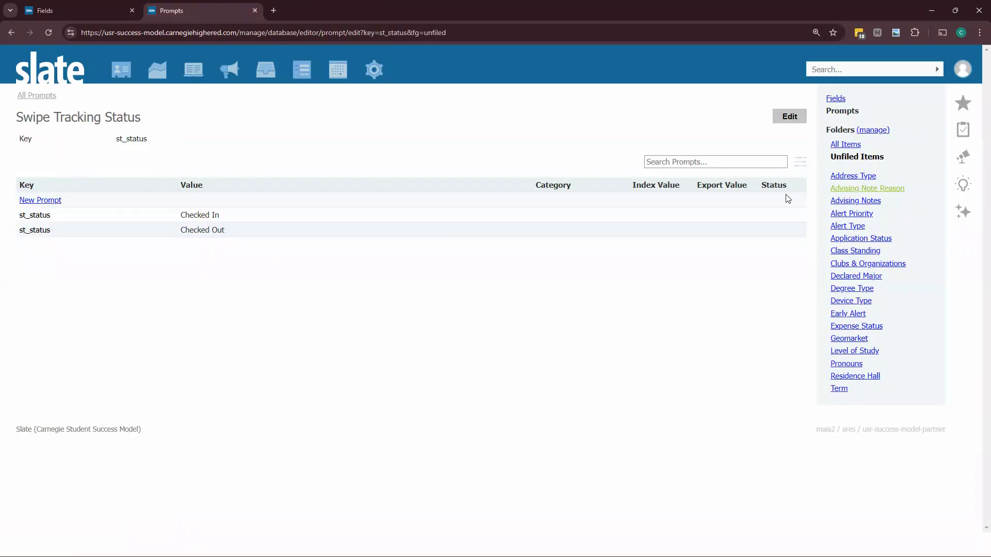
pyautogui.click(51, 96)
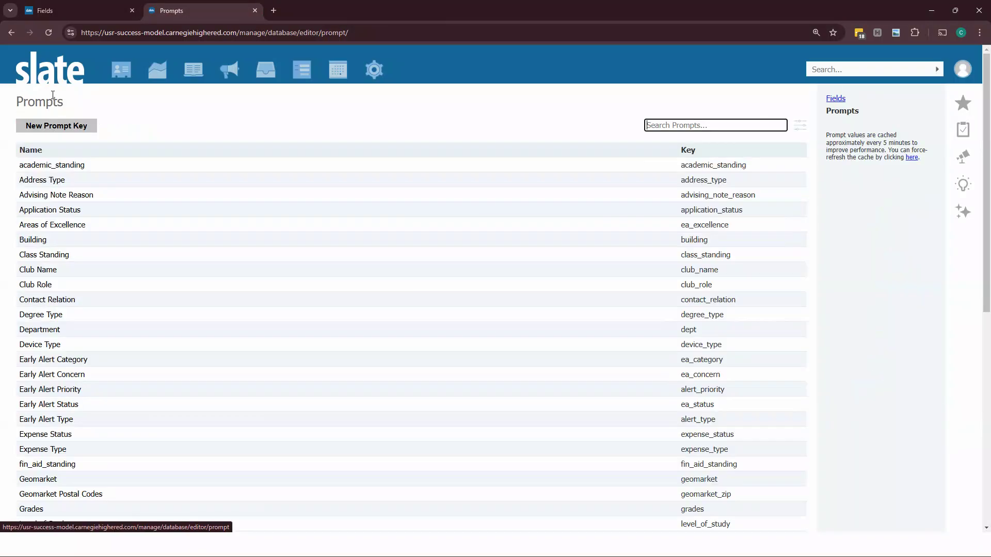
pyautogui.click(910, 158)
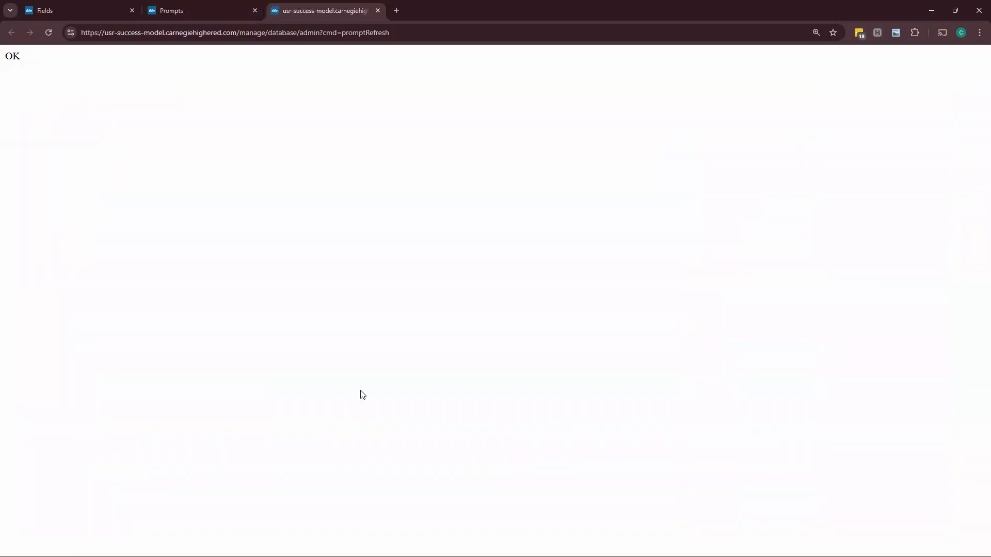
pyautogui.click(380, 10)
# Step: Refresh the Configurable Joins Library from the database tools
pyautogui.click(374, 70)
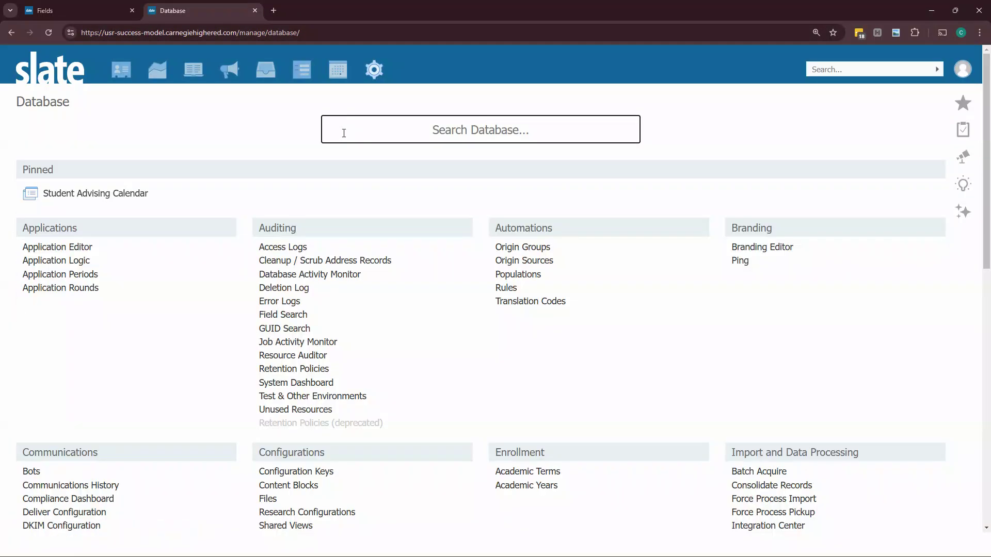
pyautogui.write('conf')
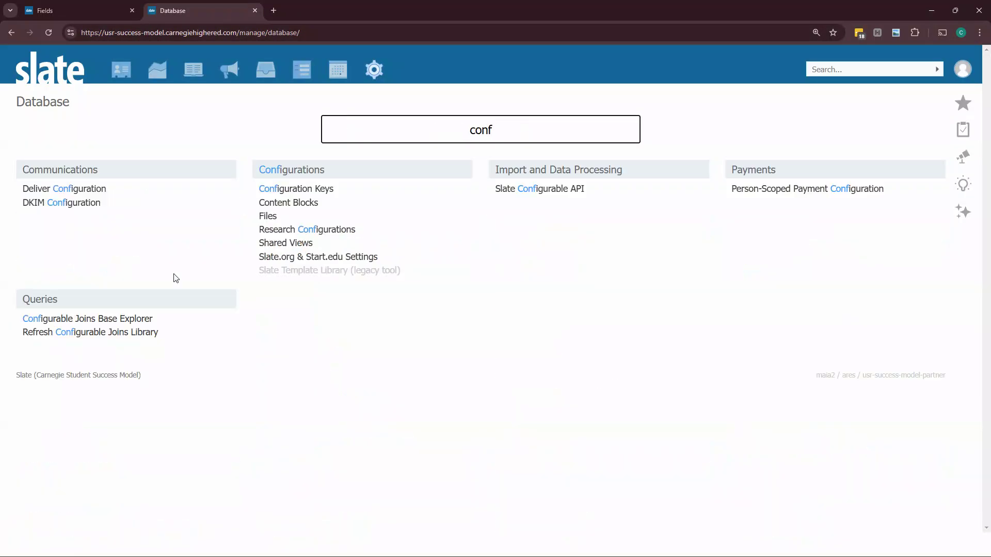
pyautogui.click(93, 339)
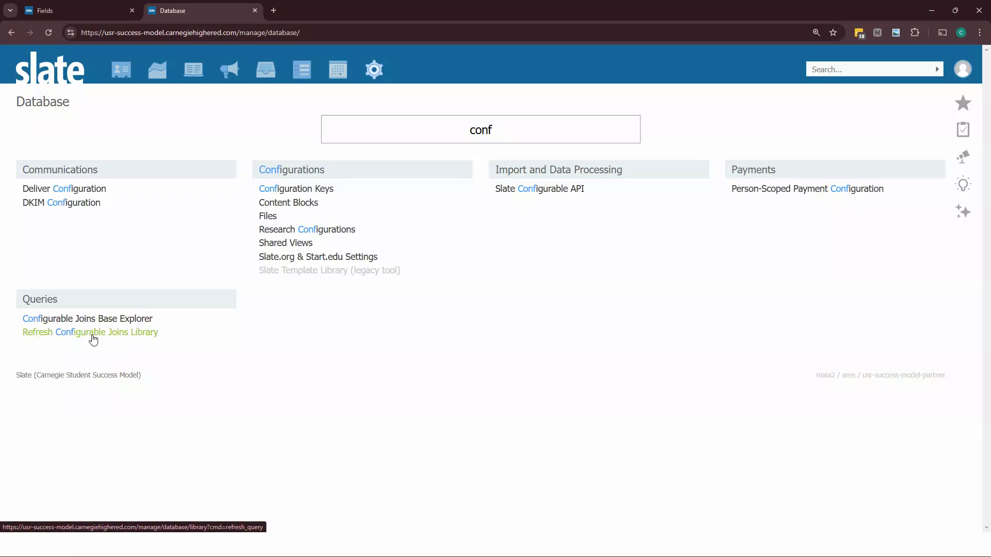
pyautogui.click(544, 105)
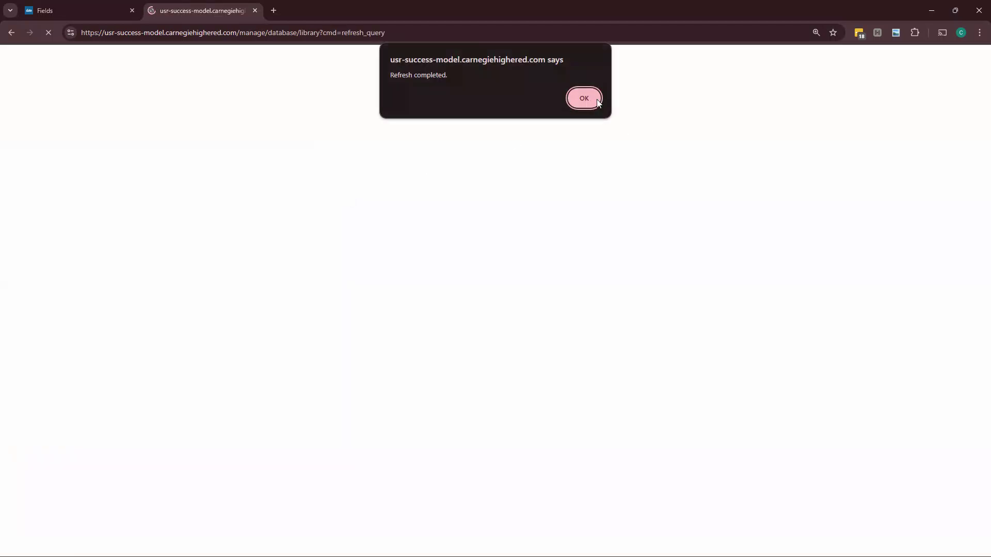
pyautogui.click(596, 99)
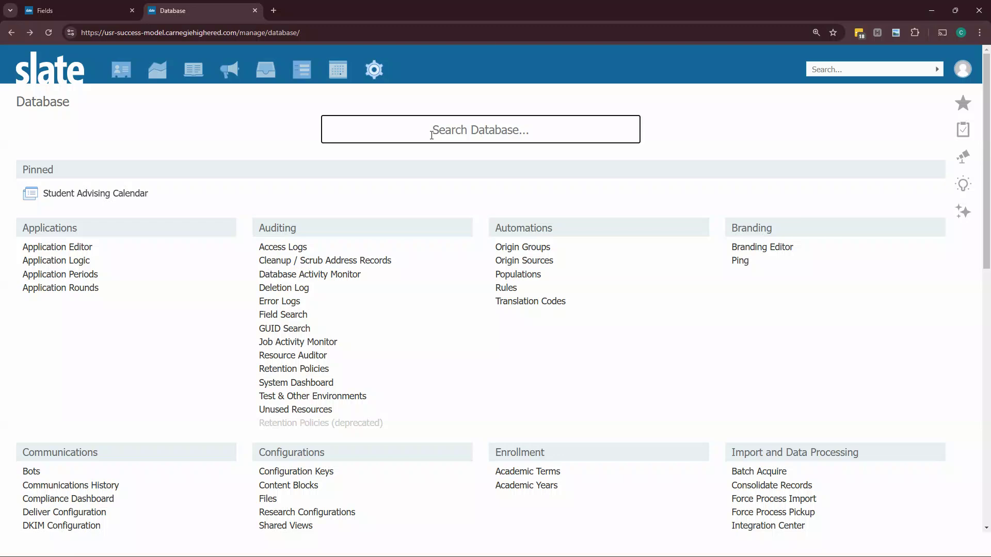
# Step: Open the Slate Template Library and refresh it
pyautogui.write('con')
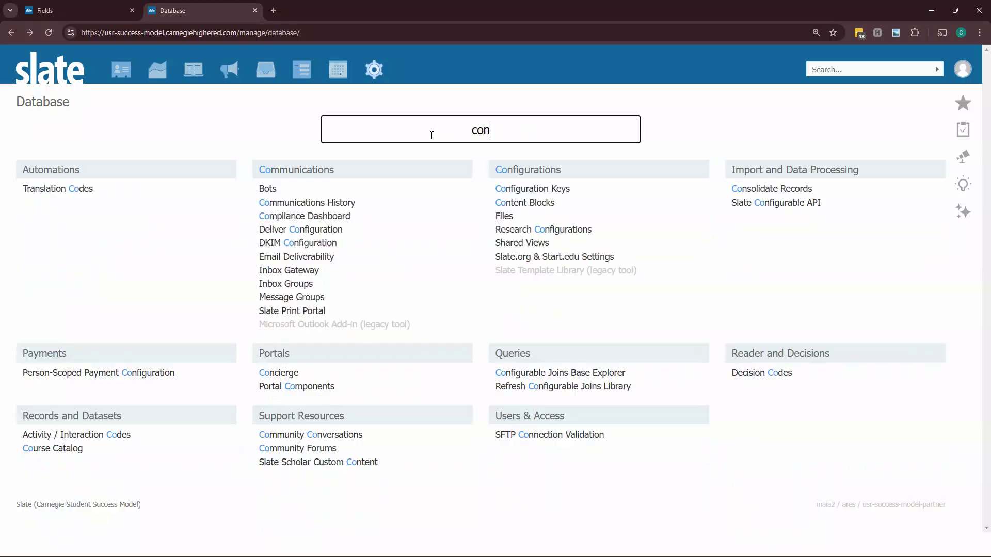
pyautogui.press('BackSpace')
pyautogui.press('BackSpace')
pyautogui.press('BackSpace')
pyautogui.write('slate')
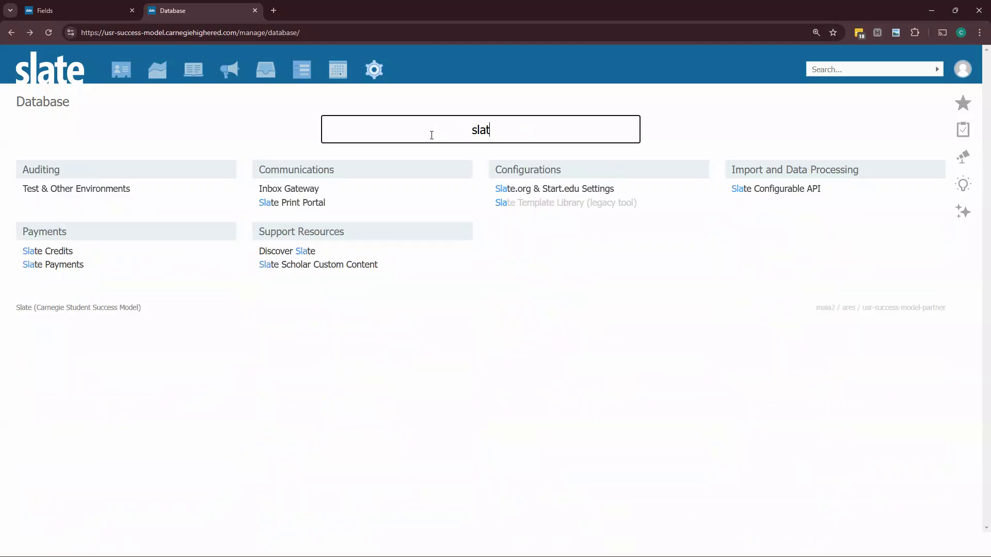
pyautogui.click(534, 202)
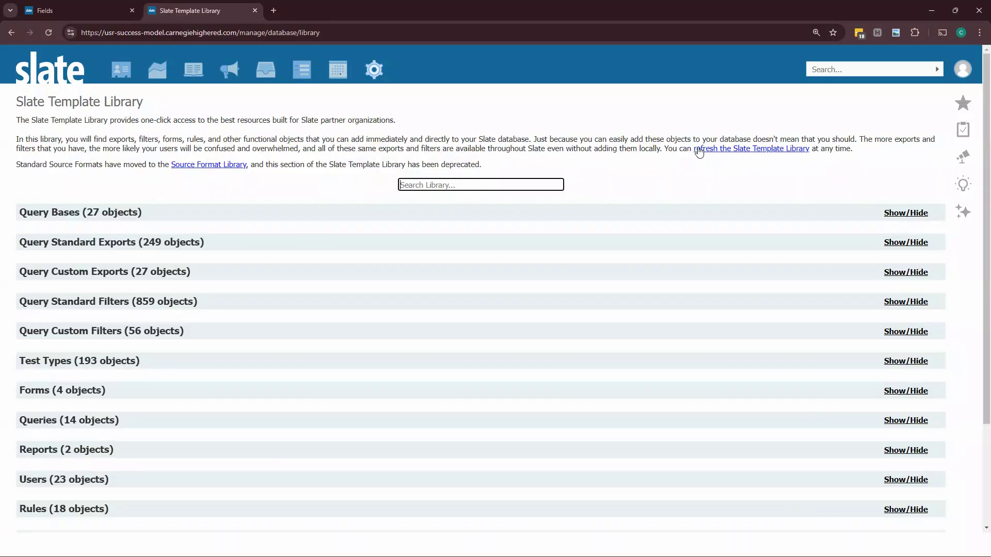
pyautogui.click(697, 149)
pyautogui.press('Return')
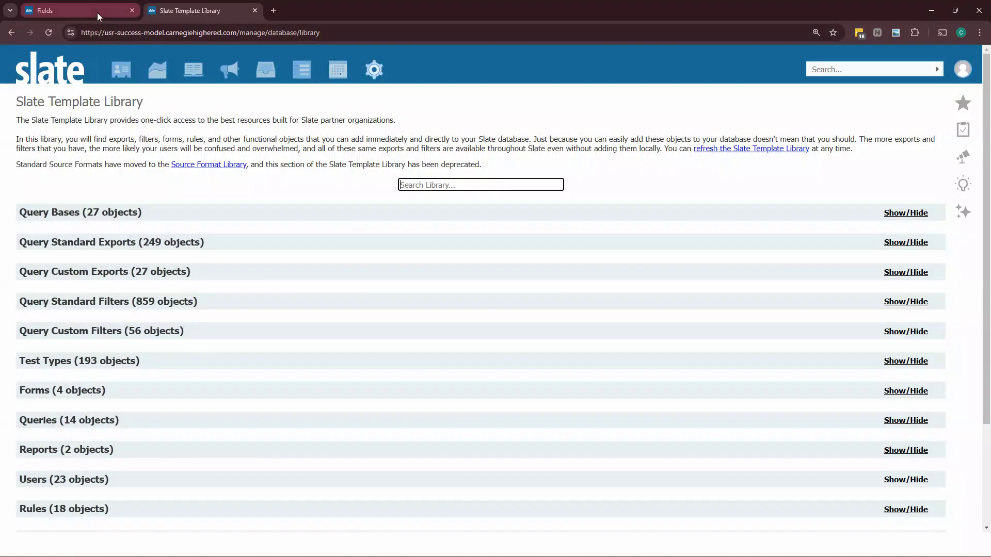
# Step: Open a pinned student record and review the schools listed on its profile
pyautogui.click(98, 11)
pyautogui.moveTo(119, 71)
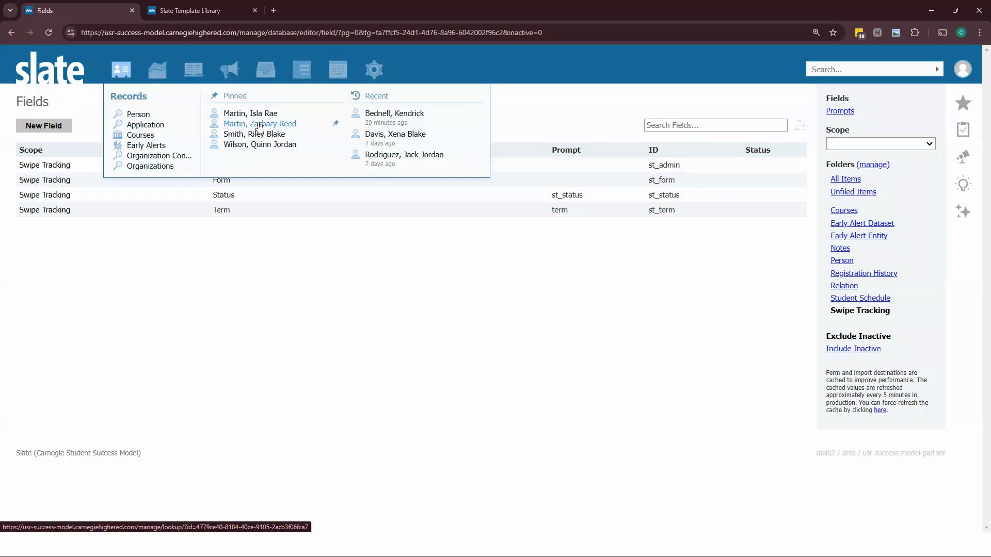
pyautogui.click(251, 112)
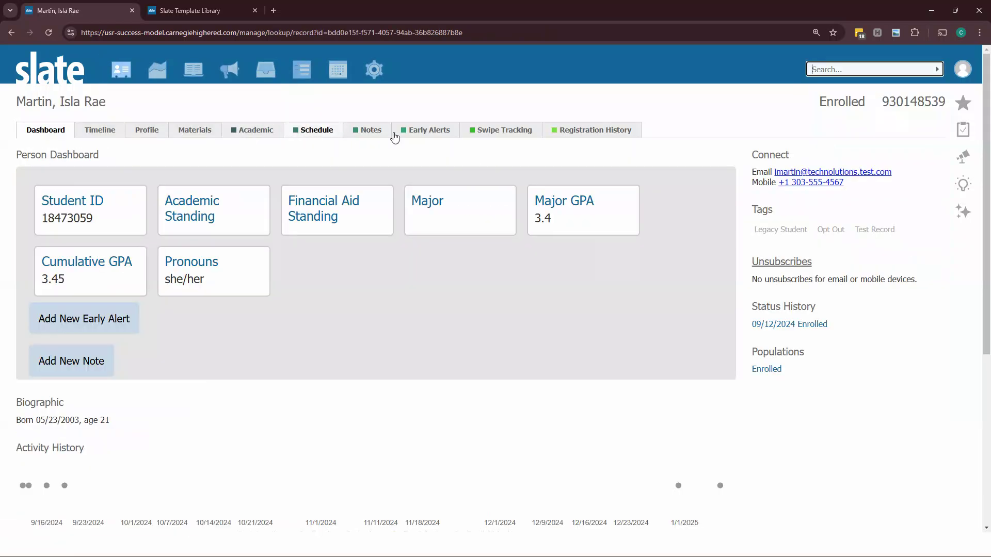
pyautogui.click(136, 129)
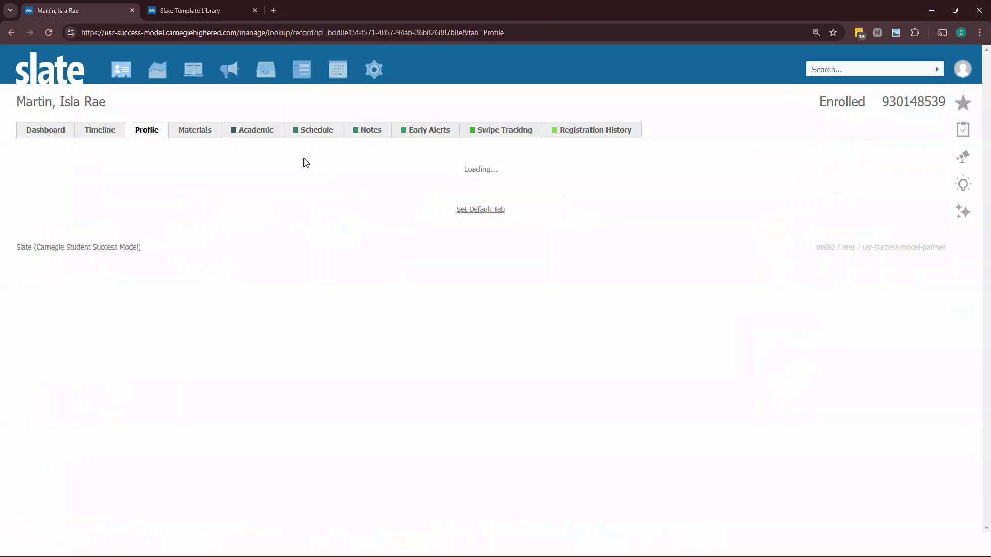
pyautogui.click(835, 222)
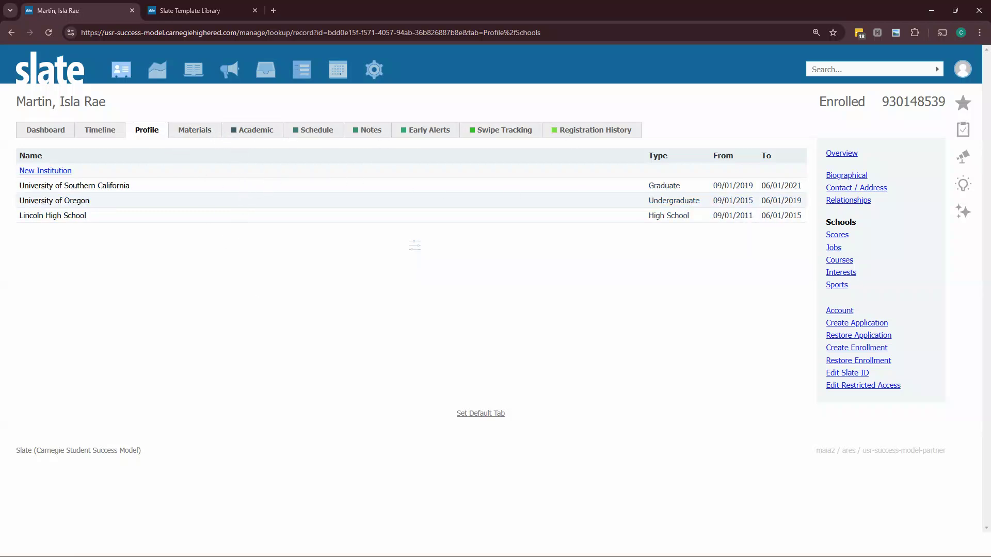
pyautogui.click(110, 191)
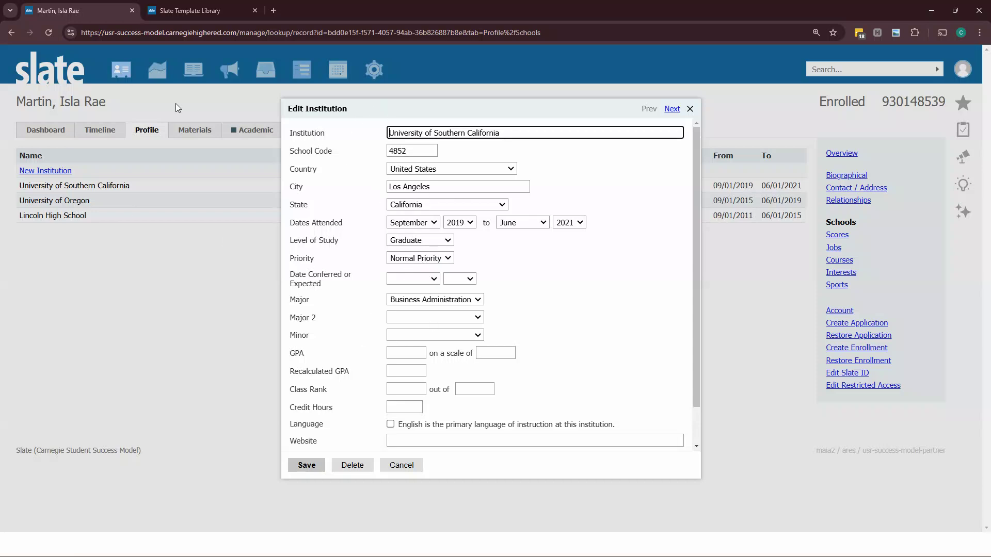
pyautogui.click(402, 465)
# Step: Create a new form titled Swipe Tracking WIDGET (DEMO) in the Swipe Tracking folder with status Confirmed
pyautogui.click(302, 67)
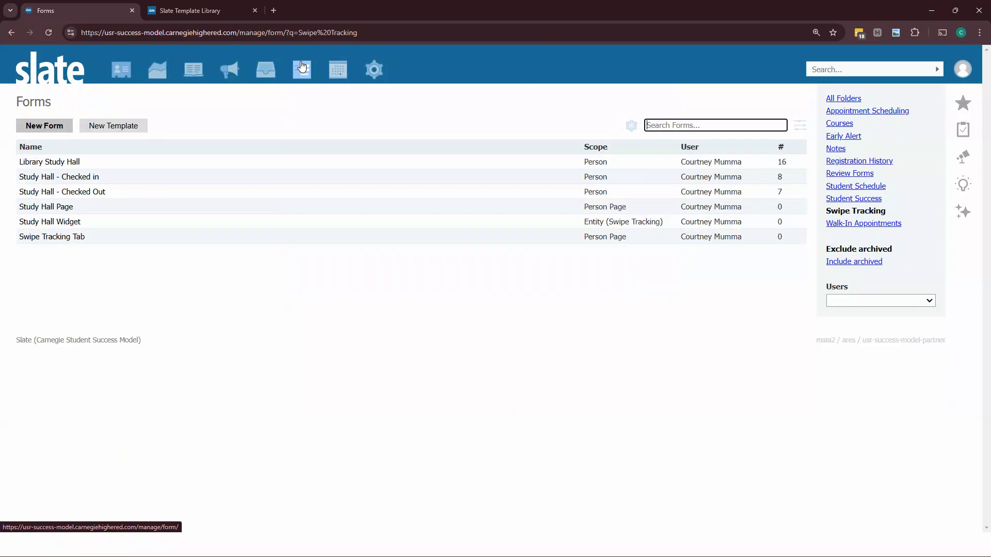
pyautogui.click(22, 124)
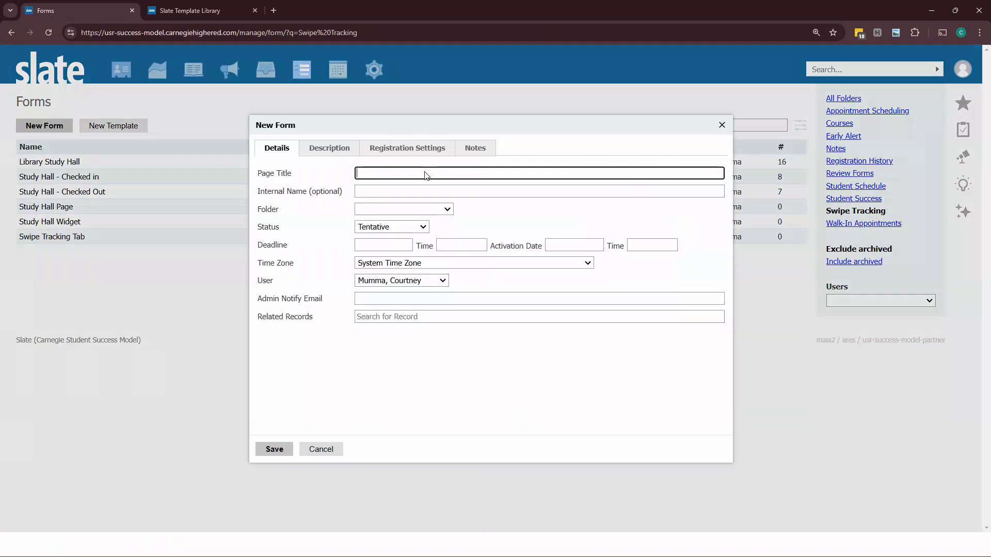
pyautogui.write('Swipe Tracking WIDGET (DEMO')
pyautogui.click(399, 210)
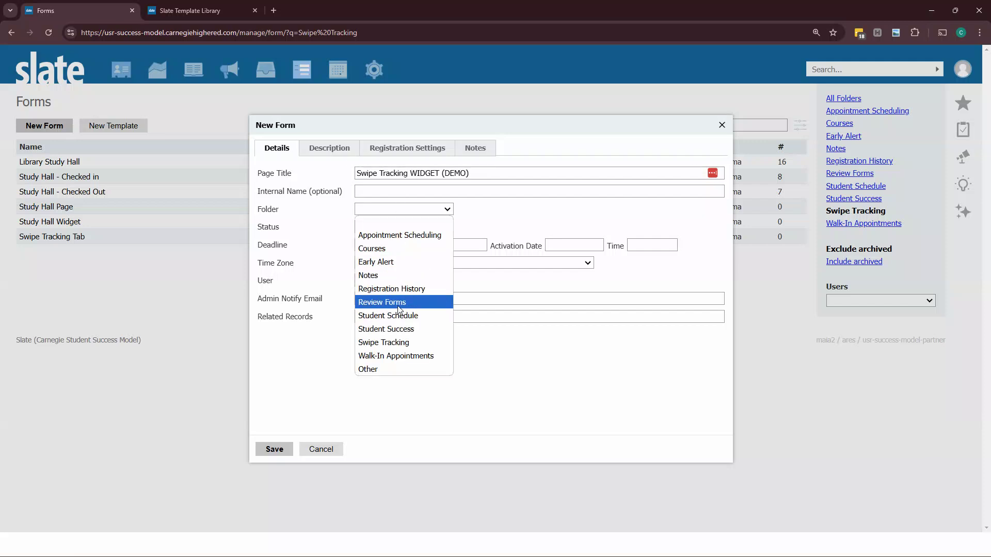
pyautogui.click(406, 343)
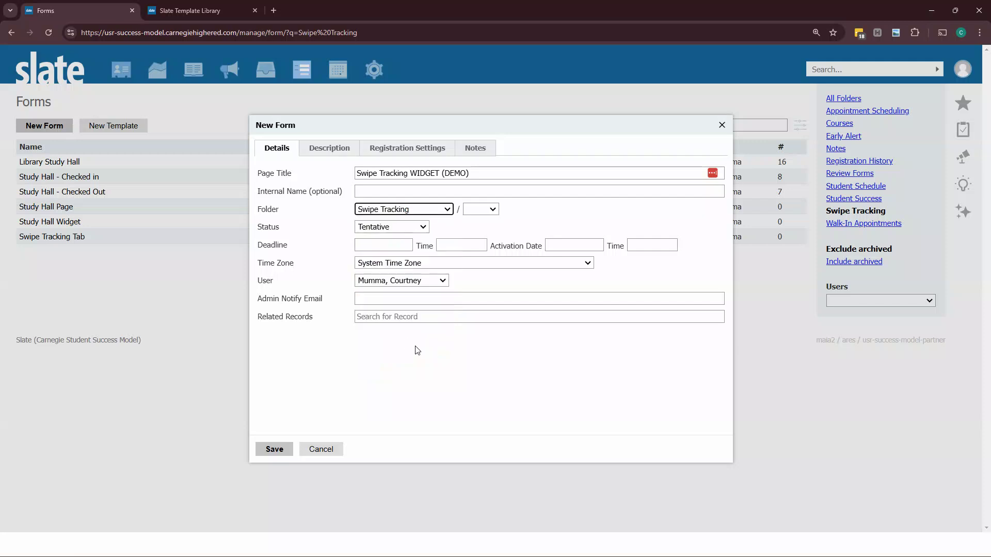
pyautogui.click(396, 227)
pyautogui.click(392, 240)
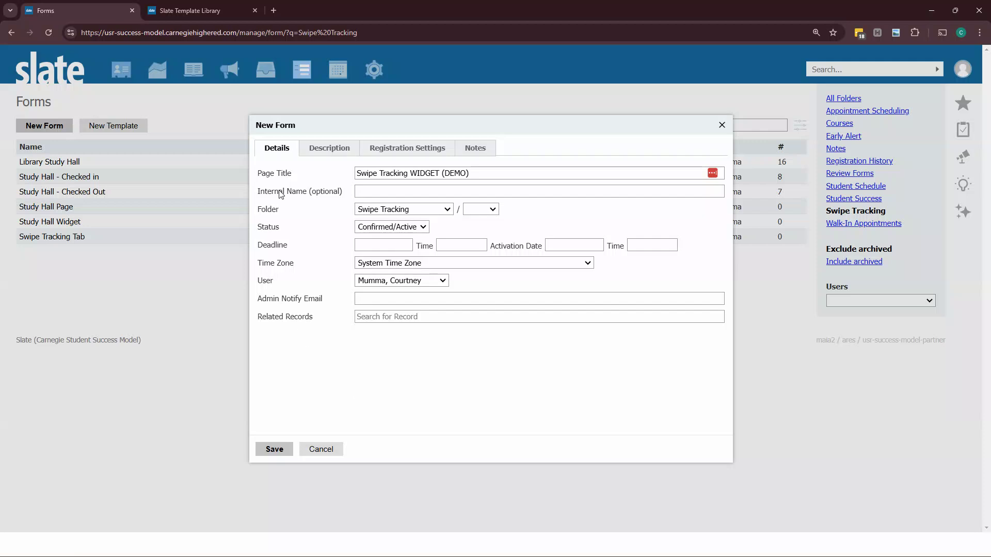
pyautogui.click(281, 451)
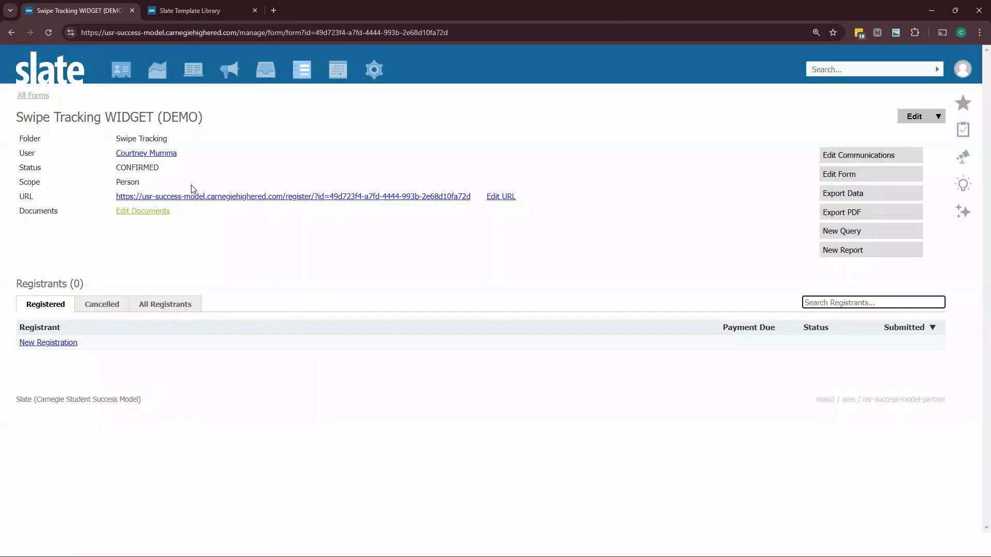
# Step: Open the form builder and remove the default person fields from the form
pyautogui.click(891, 182)
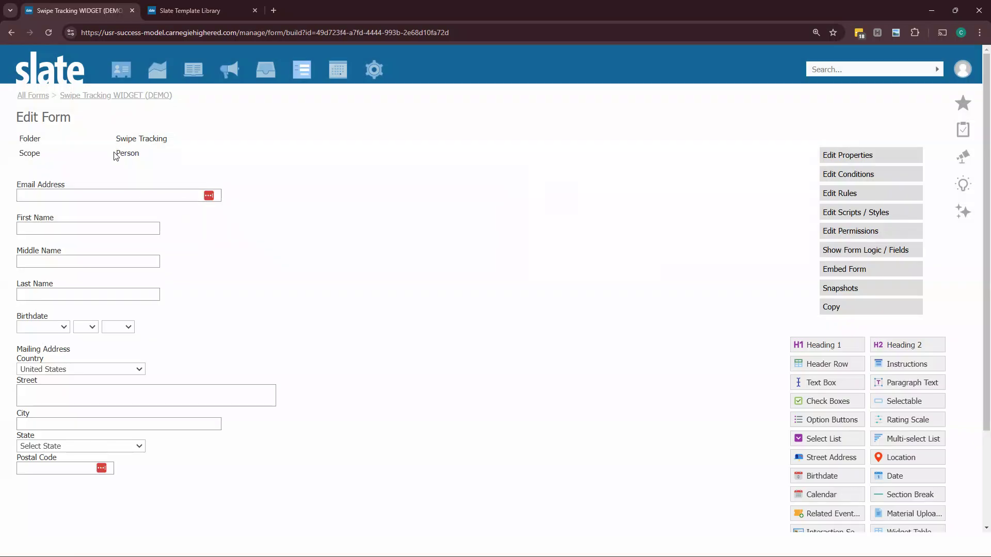
pyautogui.moveTo(114, 155); pyautogui.dragTo(145, 164)
pyautogui.click(201, 157)
pyautogui.moveTo(268, 192)
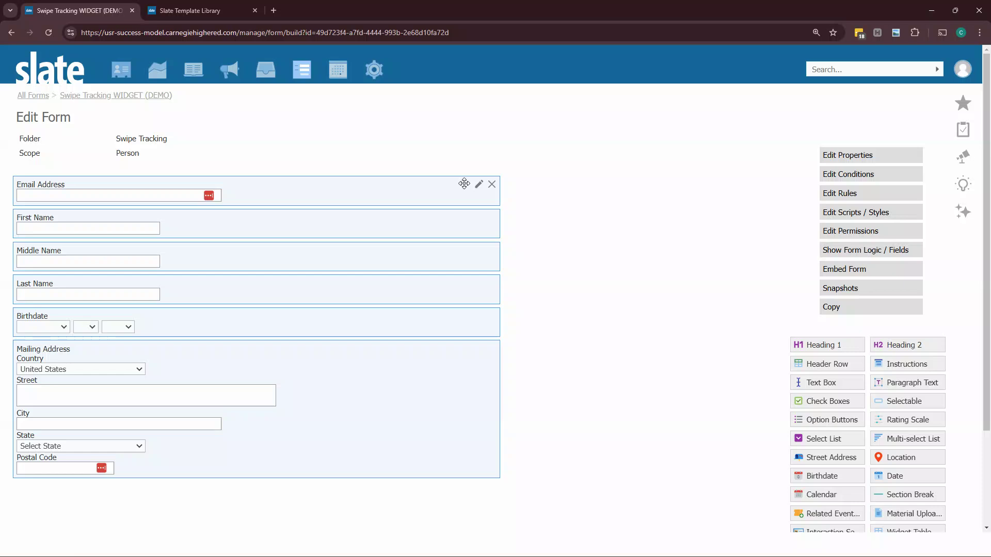
pyautogui.click(492, 187)
pyautogui.click(538, 97)
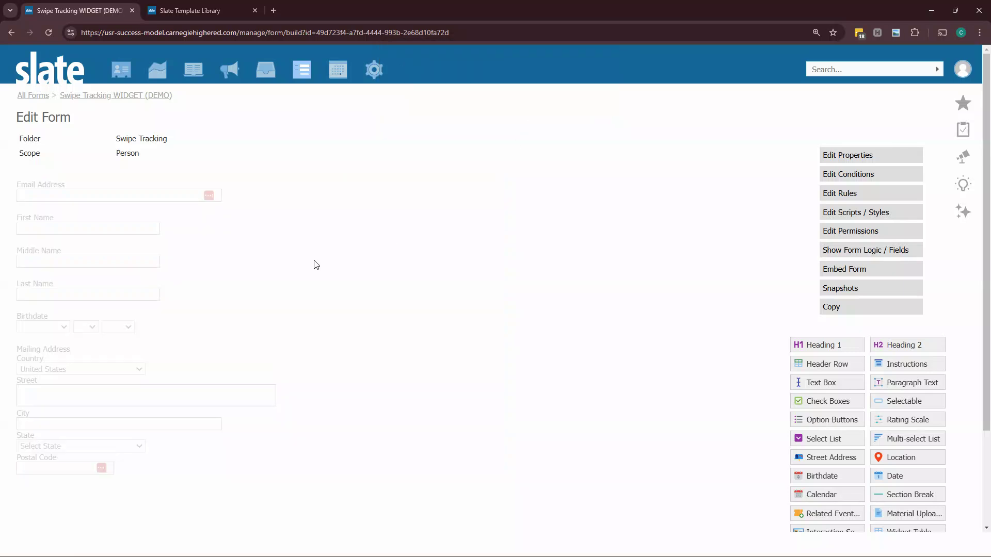
# Step: Set the form's scope to Entity Widget with the Swipe Tracking entity
pyautogui.click(842, 156)
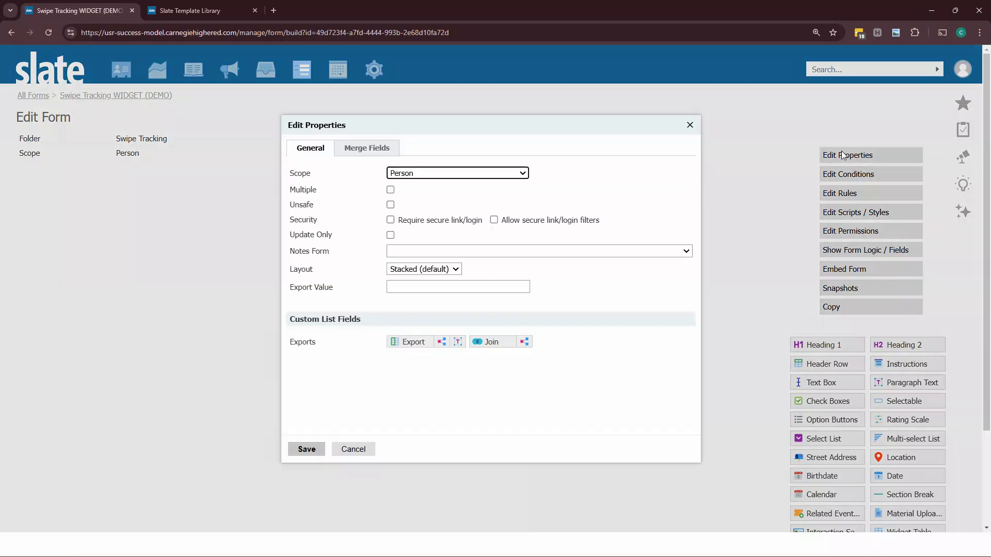
pyautogui.click(417, 175)
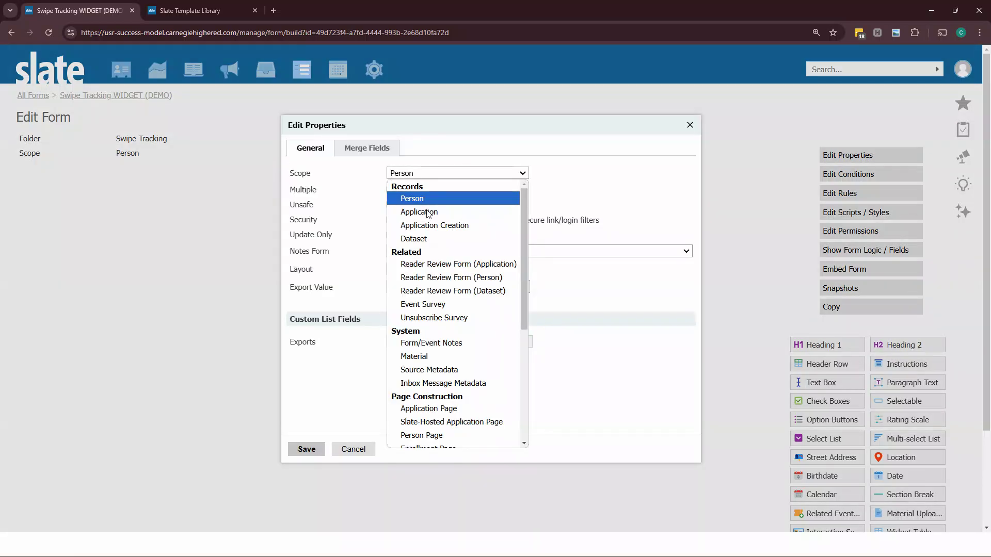
pyautogui.scroll(-4, 442, 318)
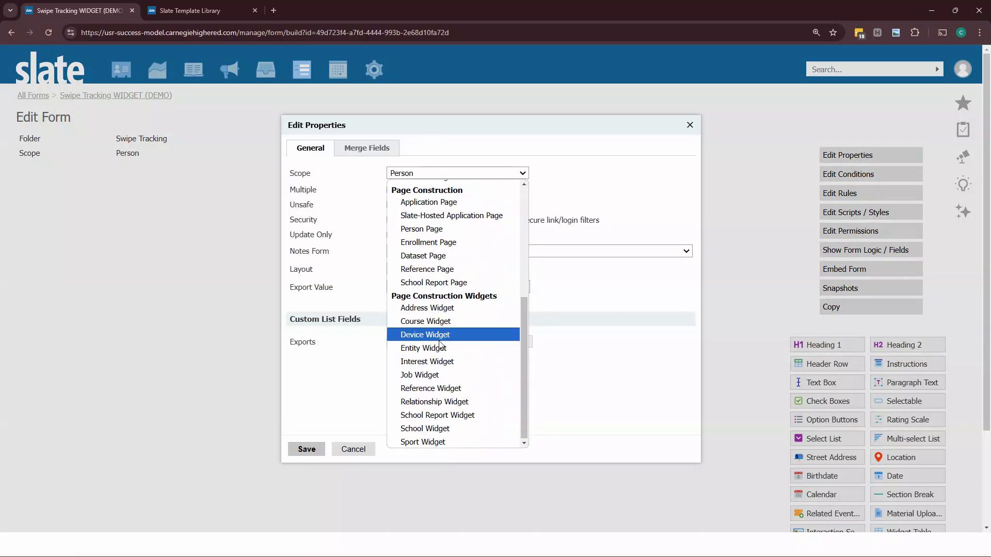
pyautogui.click(442, 353)
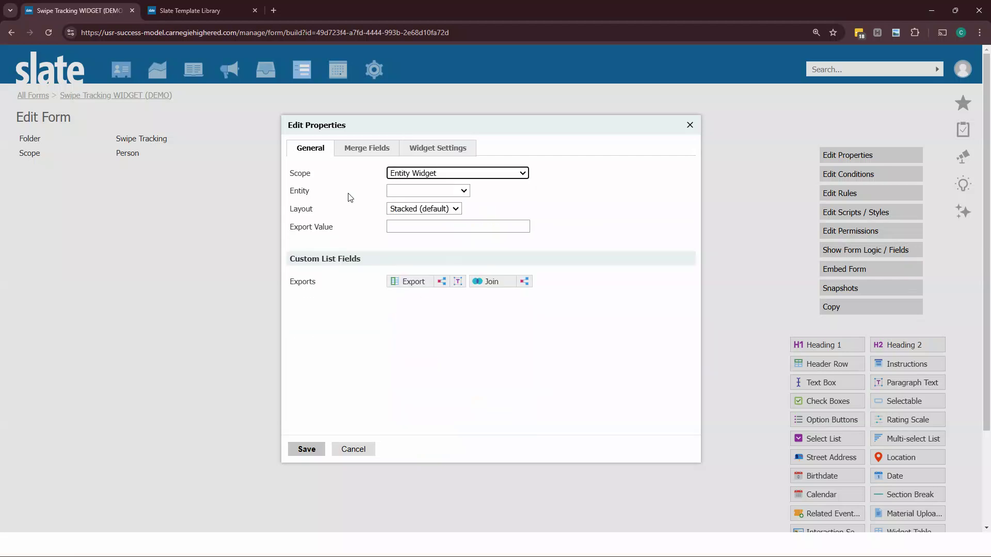
pyautogui.click(413, 191)
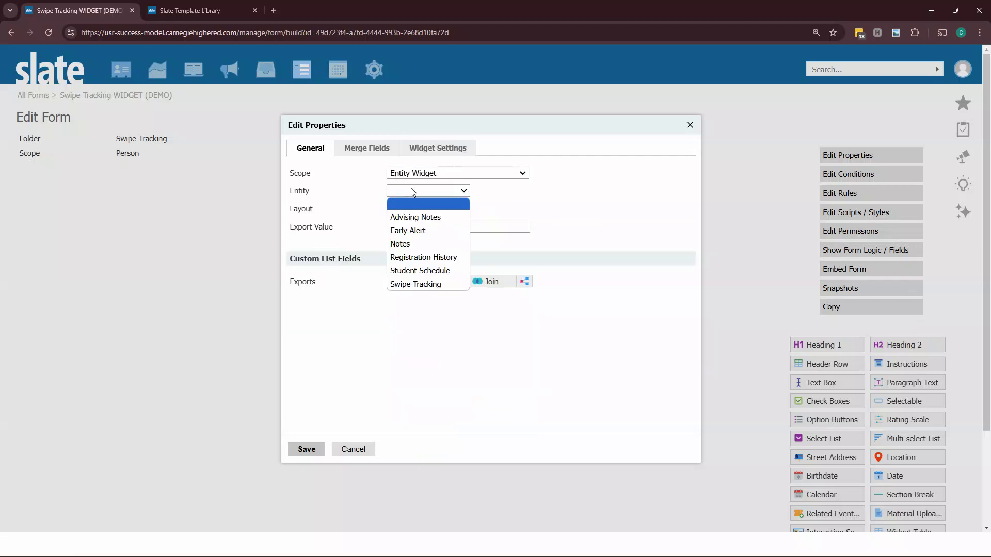
pyautogui.click(416, 284)
pyautogui.click(354, 320)
pyautogui.moveTo(313, 190); pyautogui.dragTo(293, 197)
pyautogui.click(348, 214)
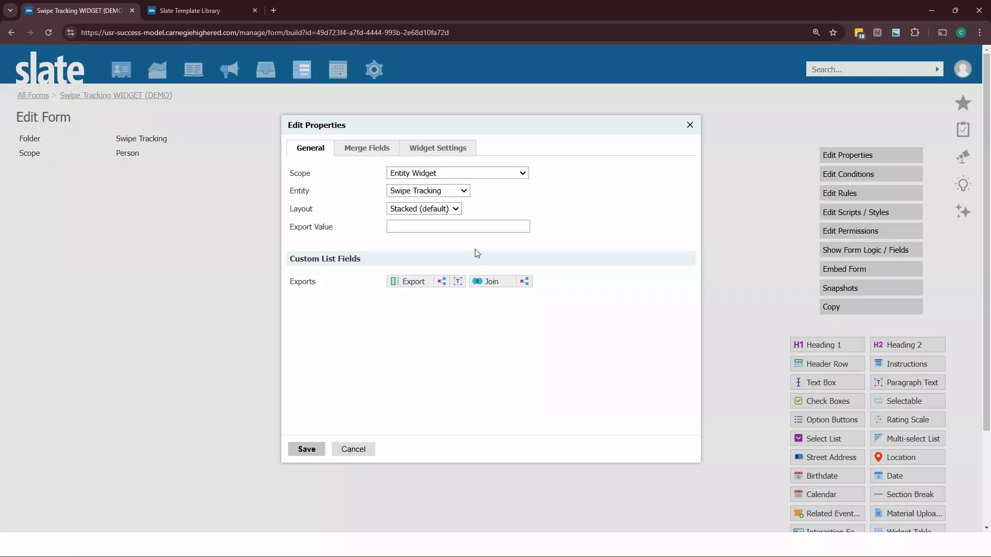
pyautogui.click(306, 450)
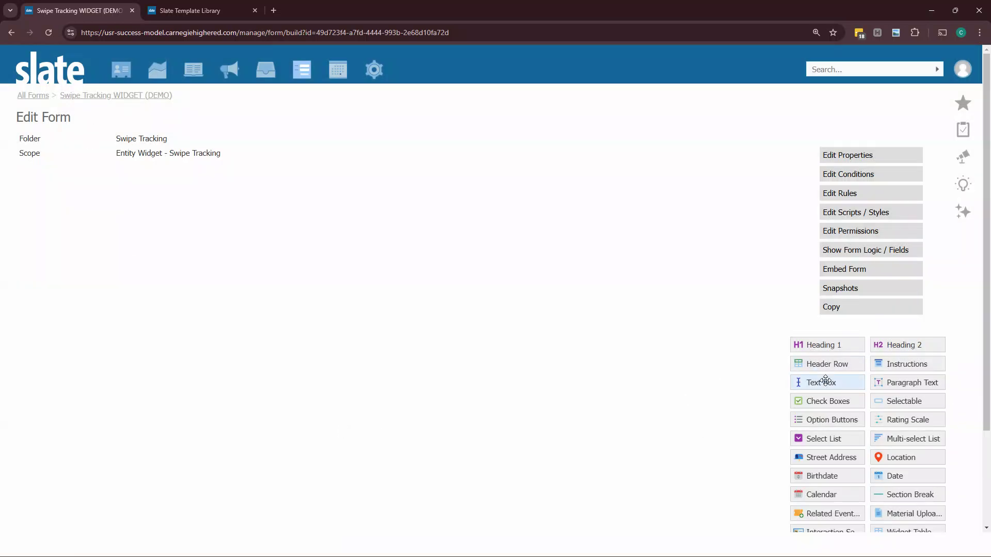
# Step: Add a text box mapped to the Swipe Tracking Form system field
pyautogui.moveTo(826, 380); pyautogui.dragTo(338, 270)
pyautogui.click(333, 260)
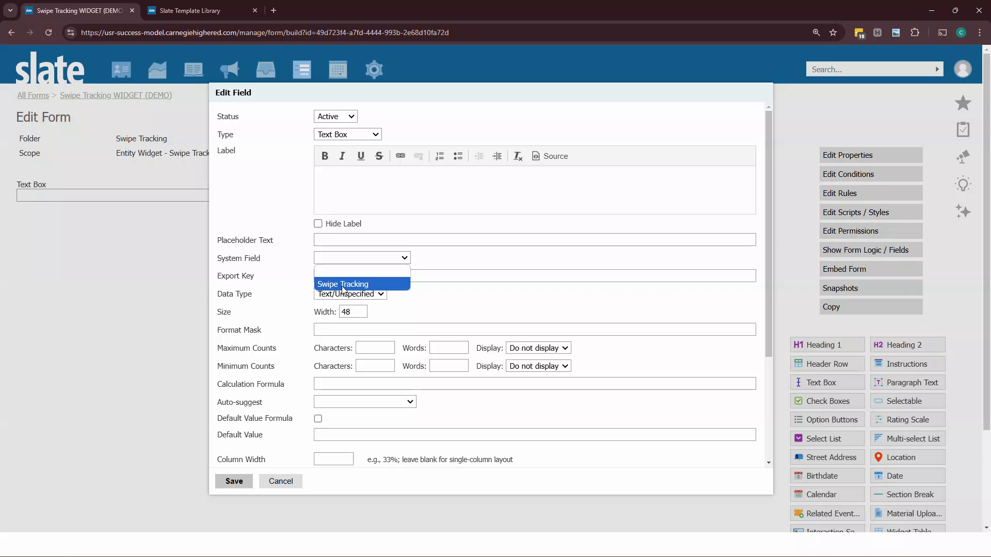
pyautogui.click(343, 284)
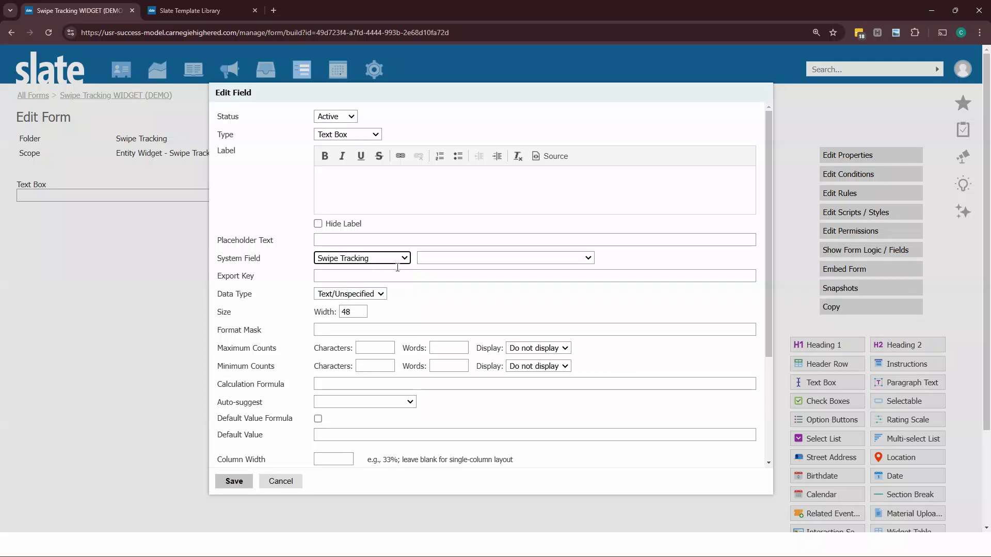
pyautogui.click(437, 263)
pyautogui.click(454, 339)
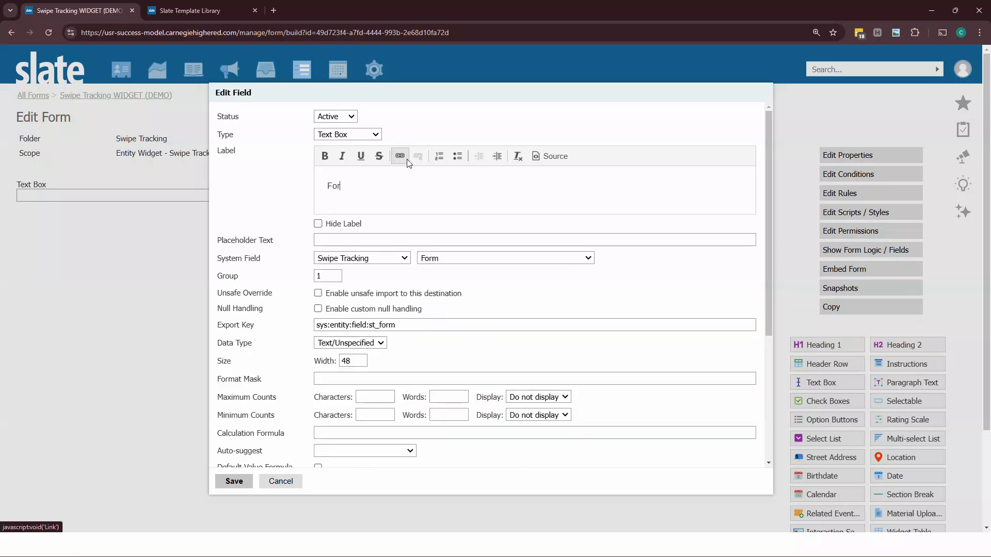
pyautogui.click(234, 481)
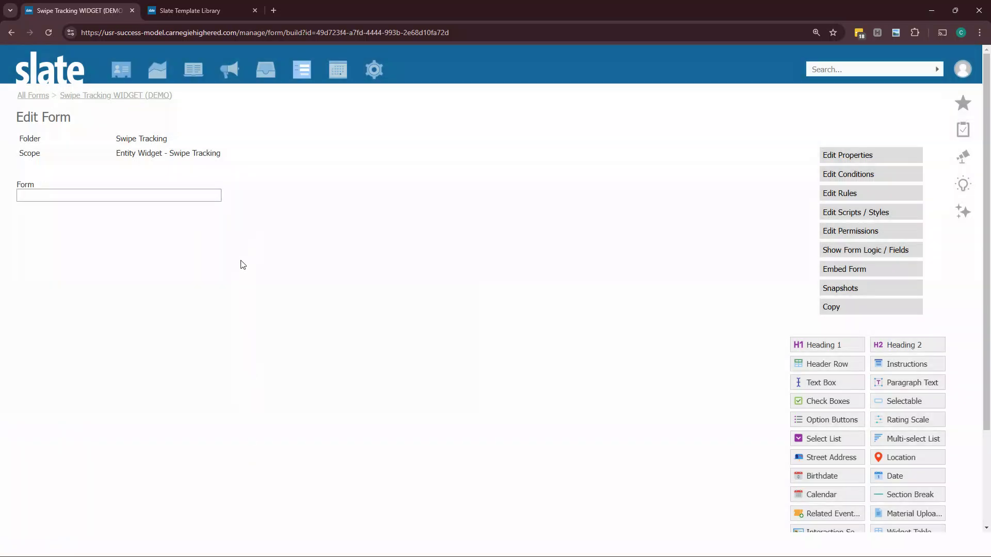
# Step: Save a copy of the Form text box mapped to the Swipe Tracking Admin Update field and labelled Admin Update
pyautogui.doubleClick(357, 195)
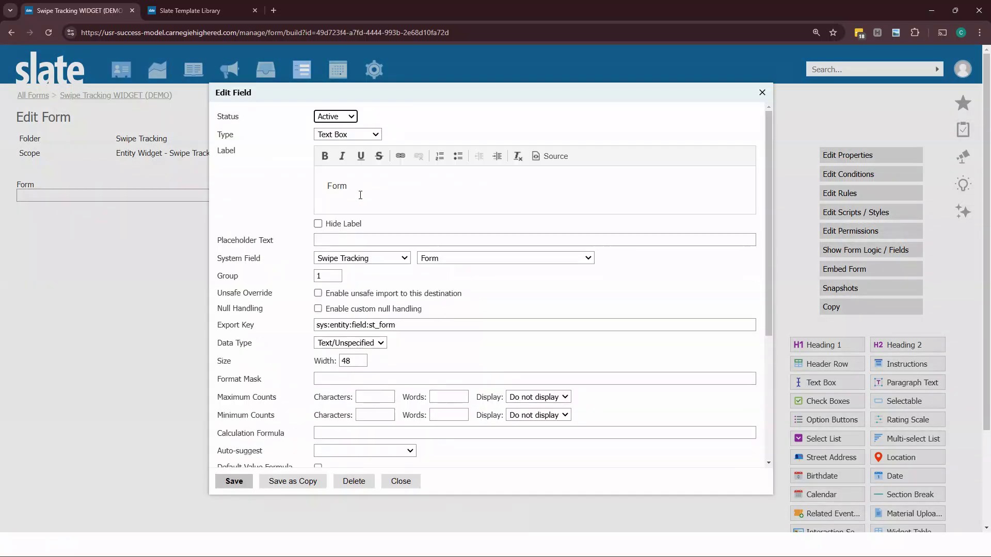
pyautogui.click(441, 260)
pyautogui.click(444, 324)
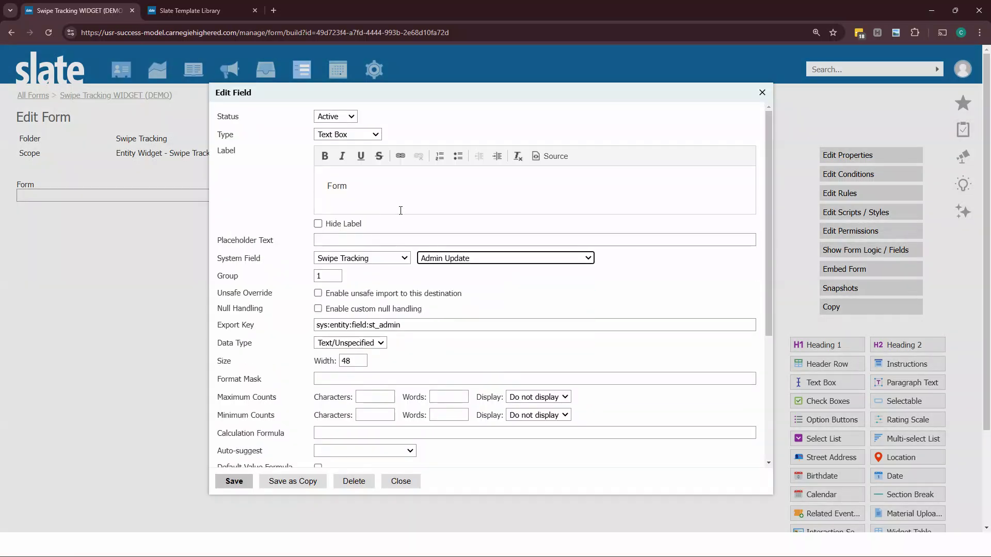
pyautogui.moveTo(400, 210); pyautogui.dragTo(257, 193)
pyautogui.write('Admin Upda')
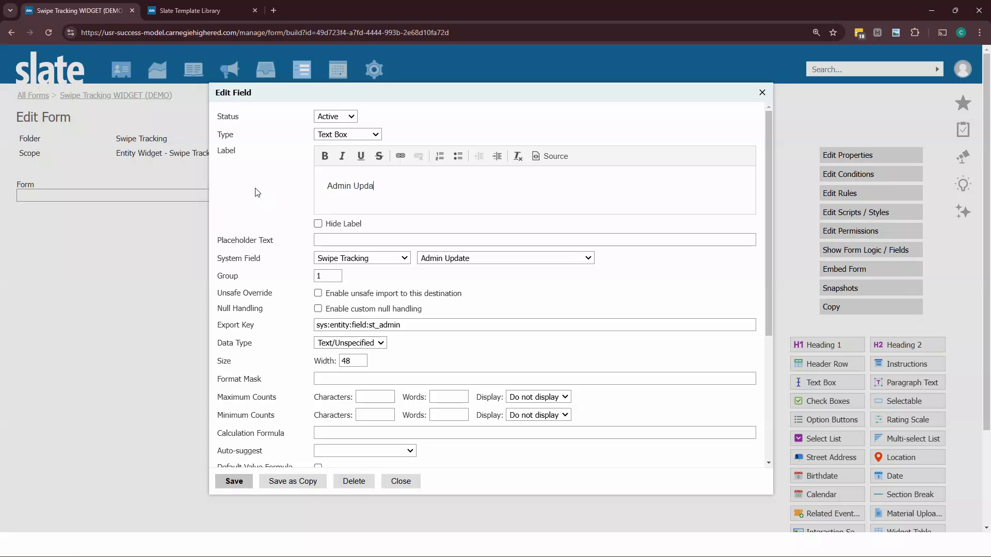
pyautogui.write('te')
pyautogui.click(293, 481)
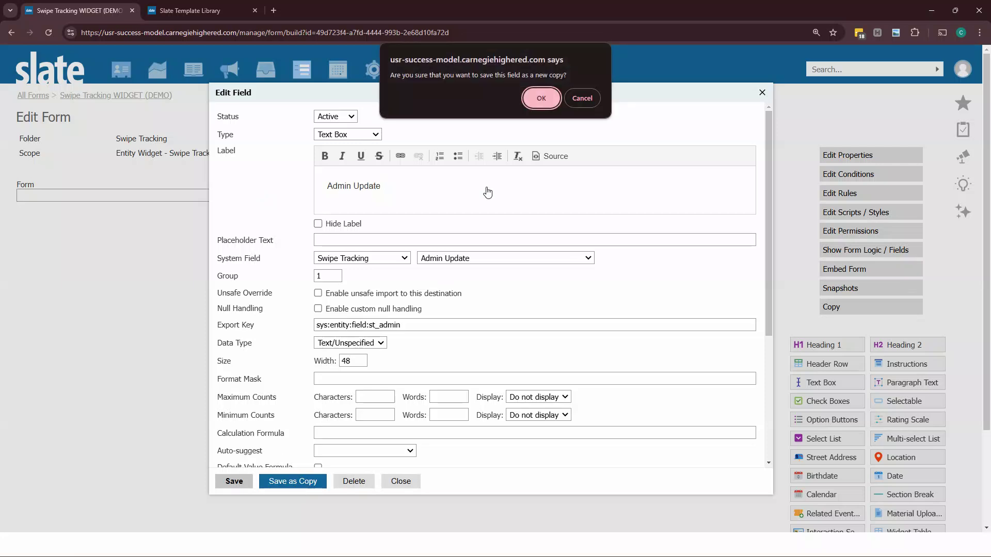
pyautogui.click(546, 101)
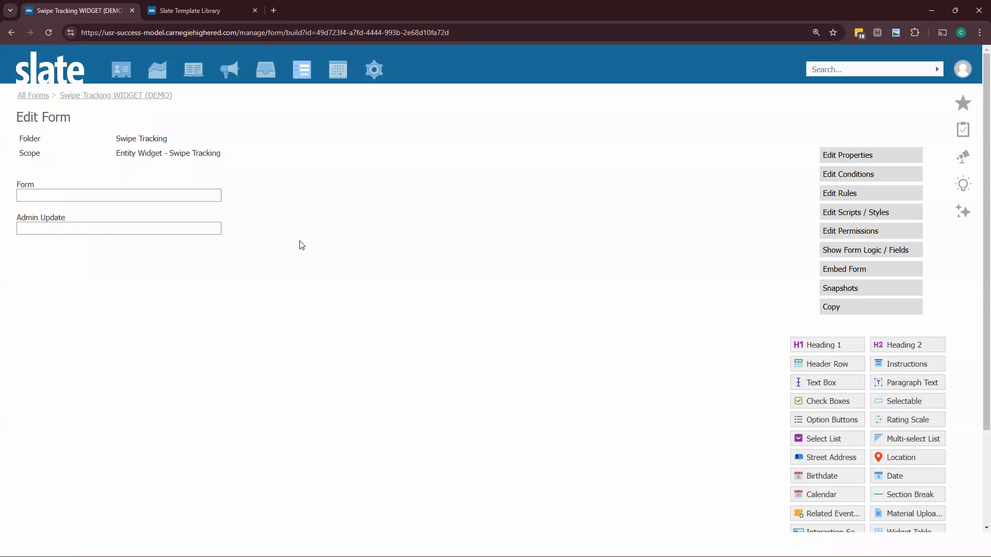
# Step: Add a select list mapped to the Swipe Tracking Status system field, labelled Status
pyautogui.click(816, 440)
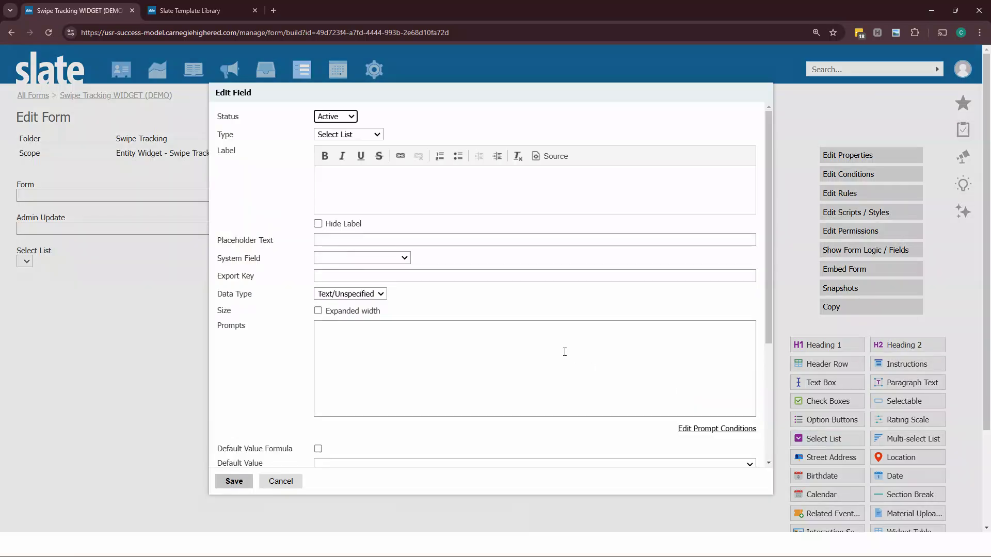
pyautogui.click(363, 258)
pyautogui.click(361, 281)
pyautogui.click(430, 258)
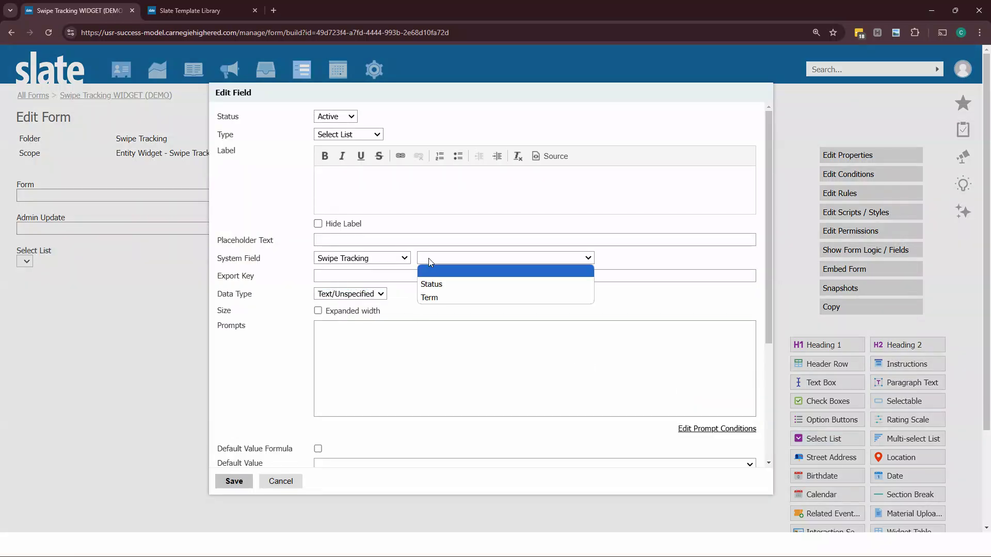
pyautogui.click(444, 284)
pyautogui.click(409, 205)
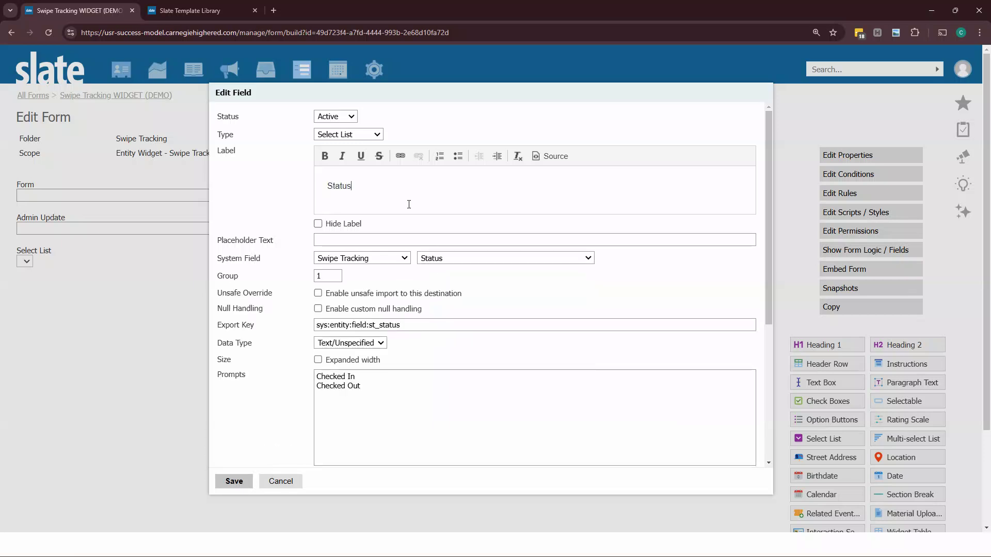
pyautogui.click(234, 481)
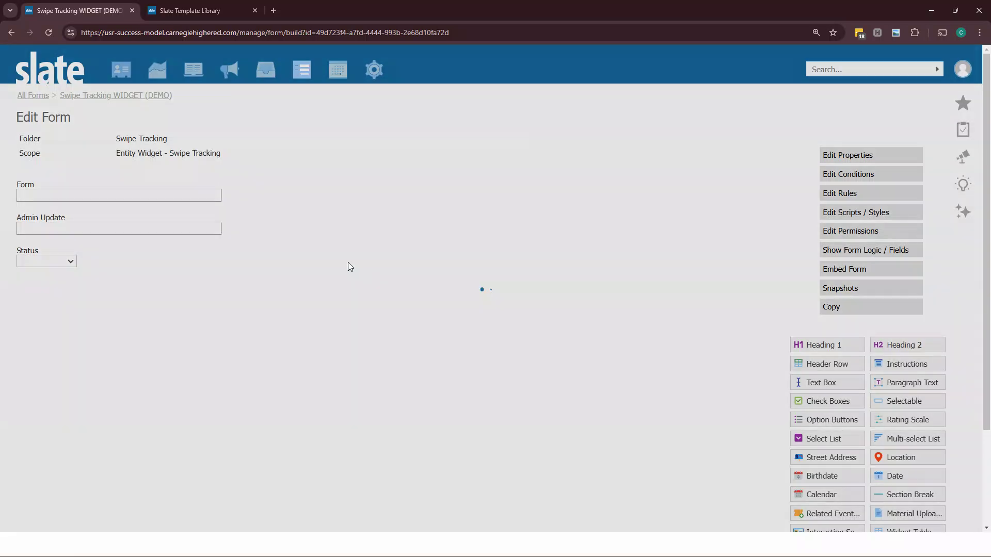
# Step: Save a copy of the Status select list mapped to the Swipe Tracking Term field and labelled Term
pyautogui.click(350, 264)
pyautogui.click(485, 258)
pyautogui.click(459, 294)
pyautogui.click(323, 192)
pyautogui.doubleClick(323, 192)
pyautogui.write('Term')
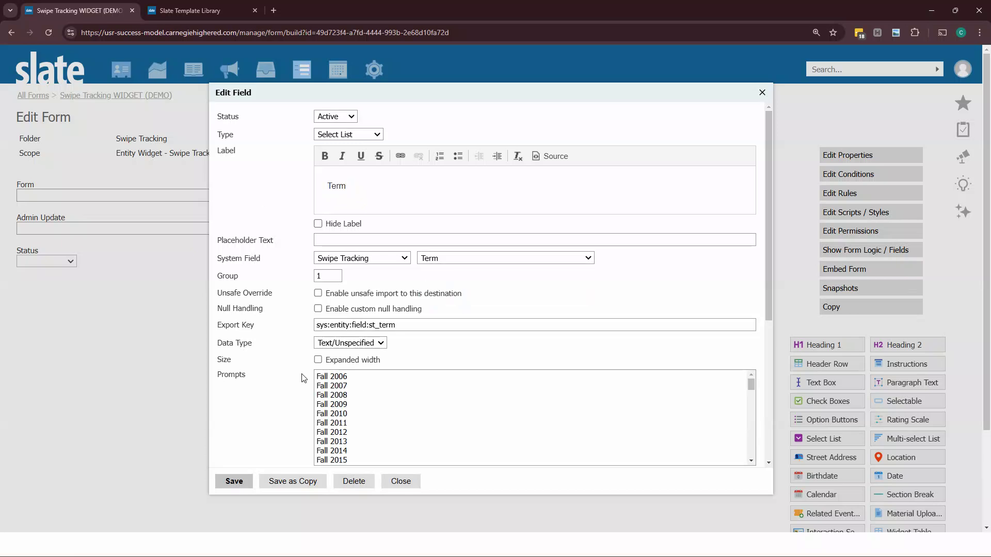
pyautogui.click(303, 486)
pyautogui.click(538, 97)
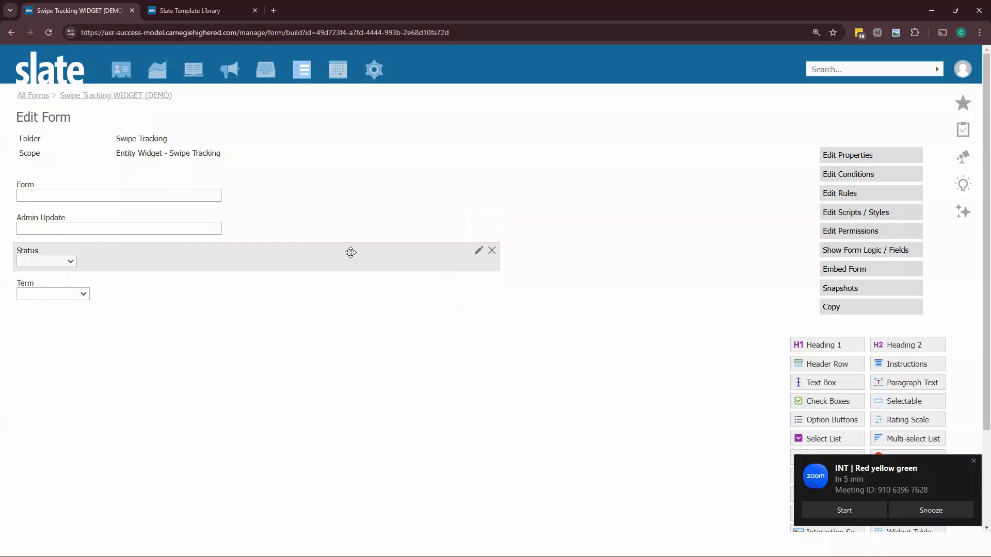
# Step: Open the form properties, then review a student's record profile and Schools section in the second tab
pyautogui.click(958, 515)
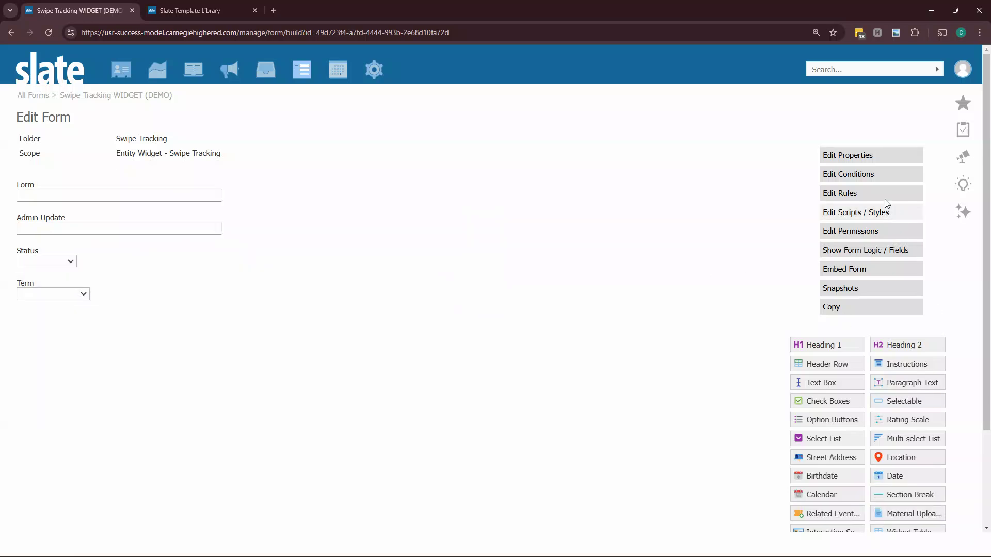
pyautogui.click(858, 157)
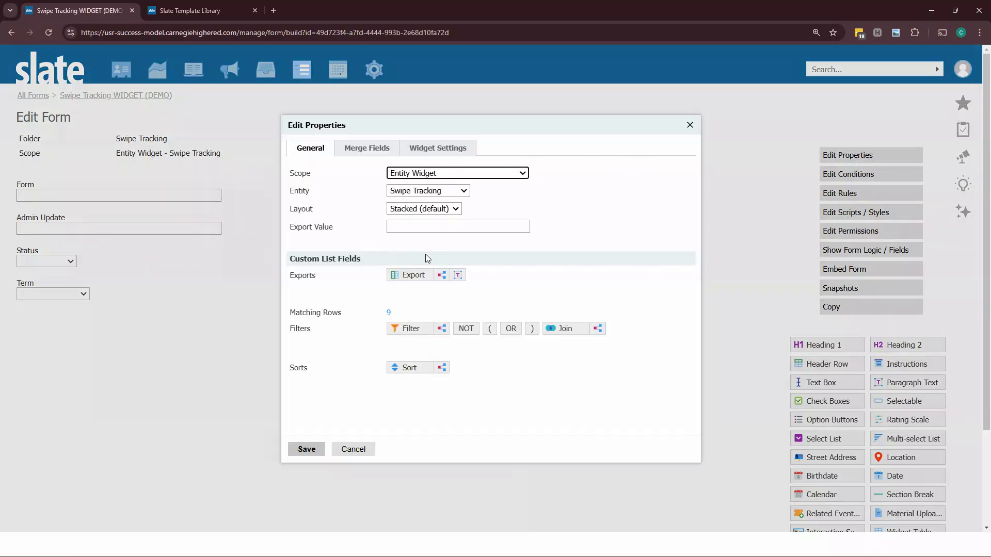
pyautogui.tripleClick(295, 261)
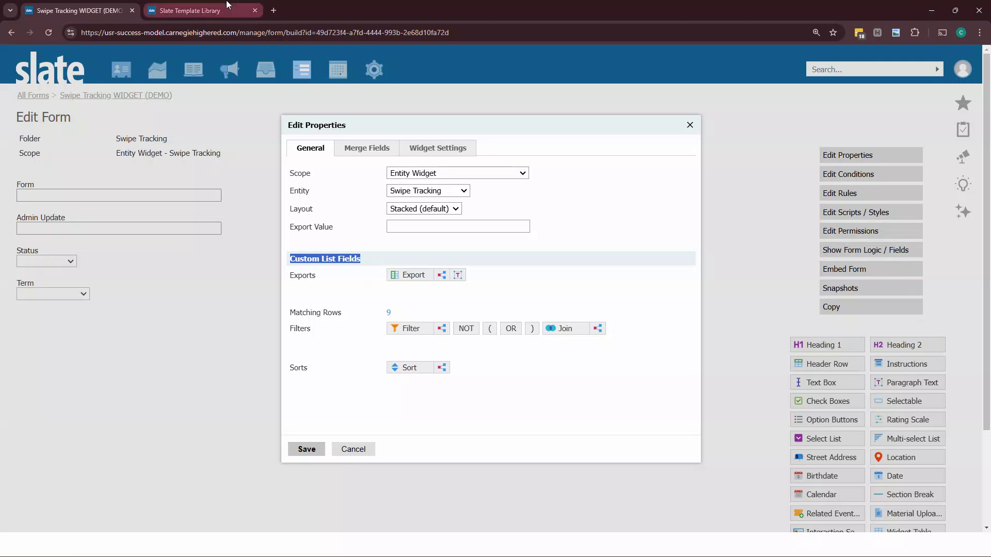
pyautogui.click(205, 11)
pyautogui.moveTo(120, 67)
pyautogui.click(242, 114)
pyautogui.click(131, 135)
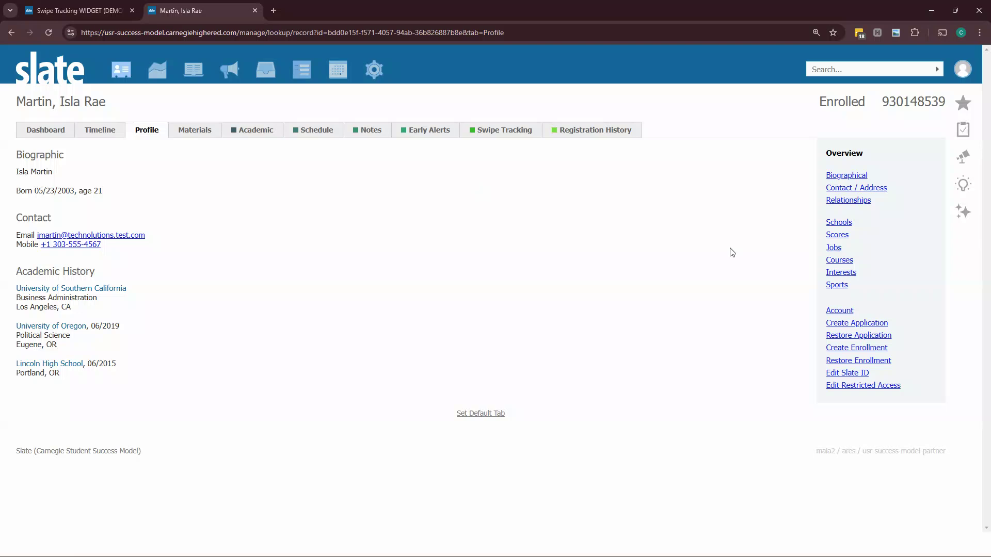
pyautogui.click(840, 223)
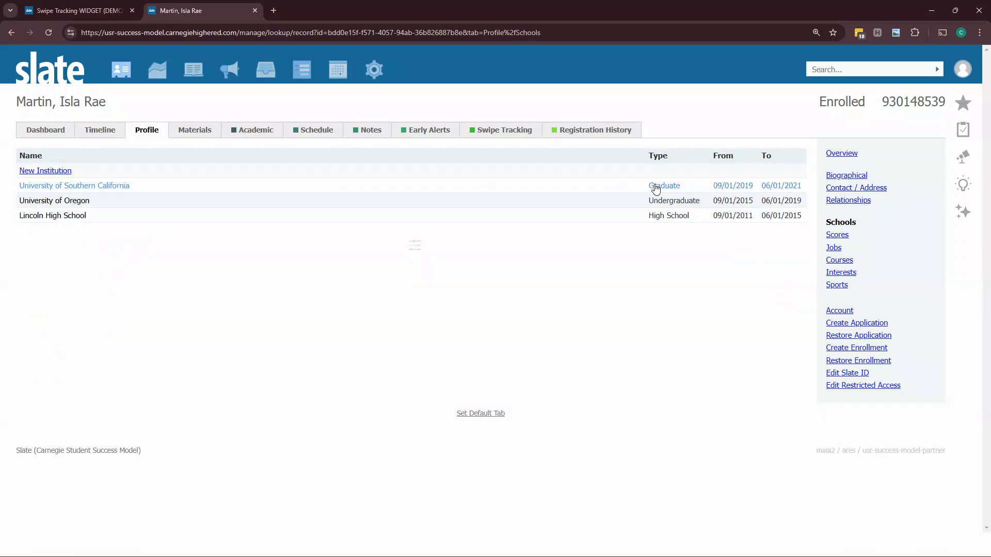
pyautogui.click(53, 17)
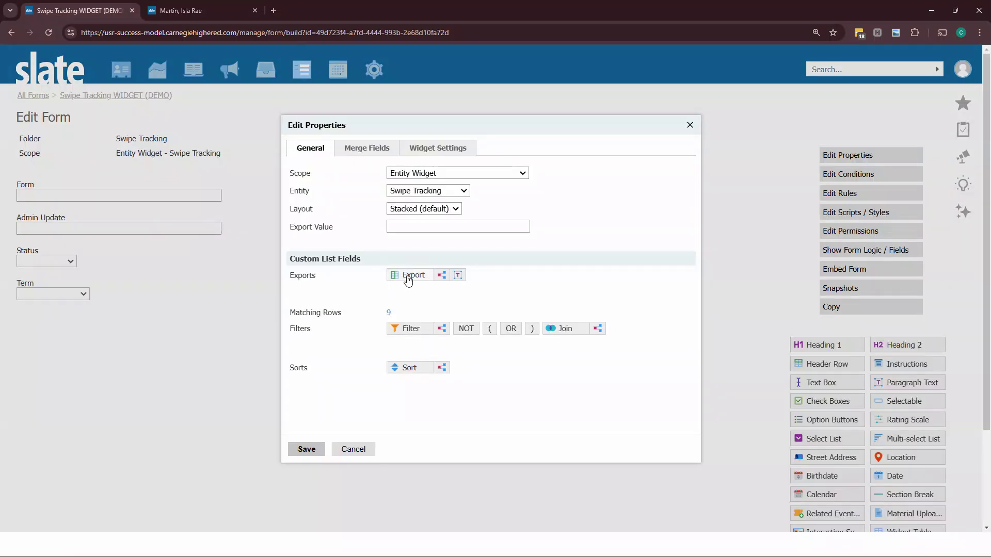
# Step: Add Created Date, Updated Date, Admin Update, Form, Status and Term exports to the form's custom list fields and save
pyautogui.click(408, 278)
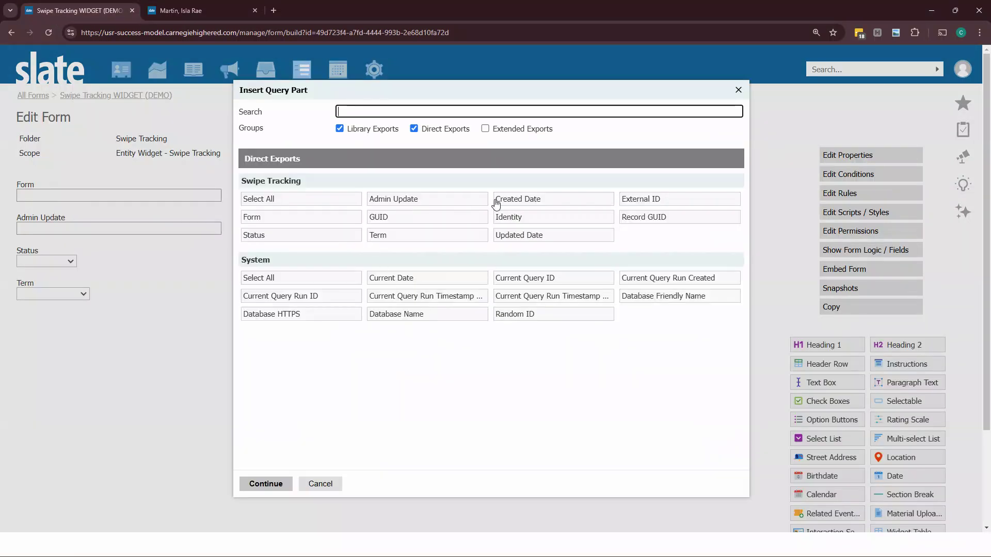
pyautogui.click(533, 206)
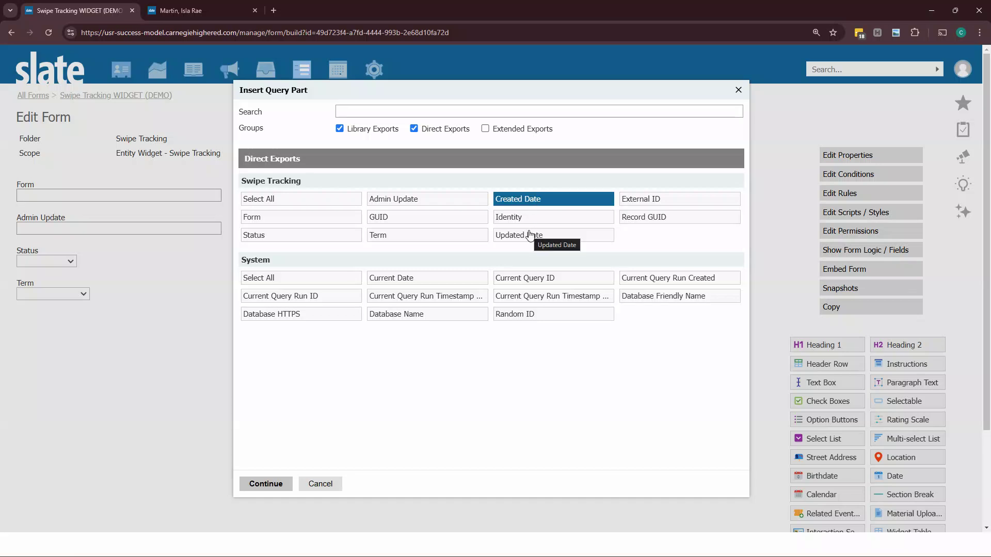
pyautogui.click(532, 236)
pyautogui.click(454, 200)
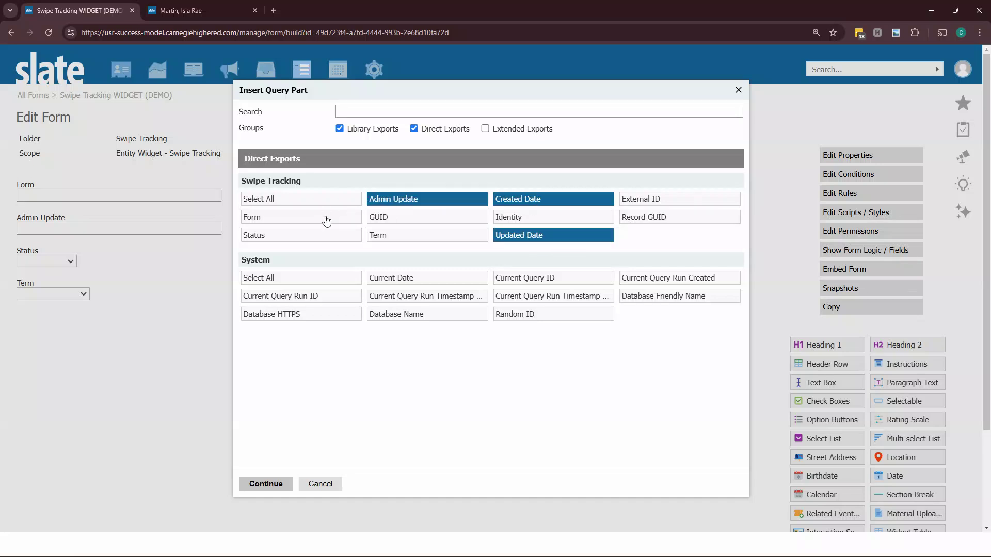
pyautogui.click(326, 218)
pyautogui.click(334, 239)
pyautogui.click(378, 235)
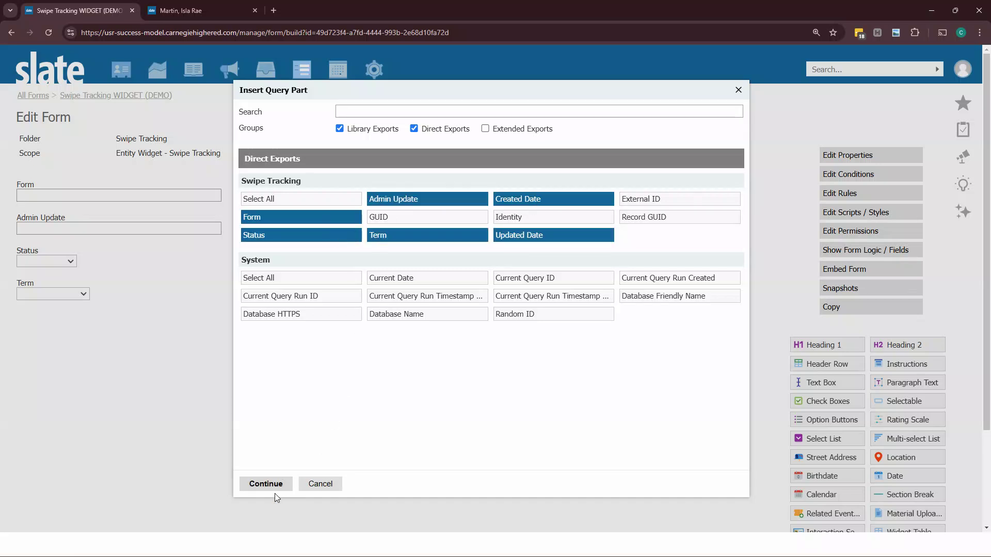
pyautogui.click(276, 486)
pyautogui.scroll(-2, 376, 351)
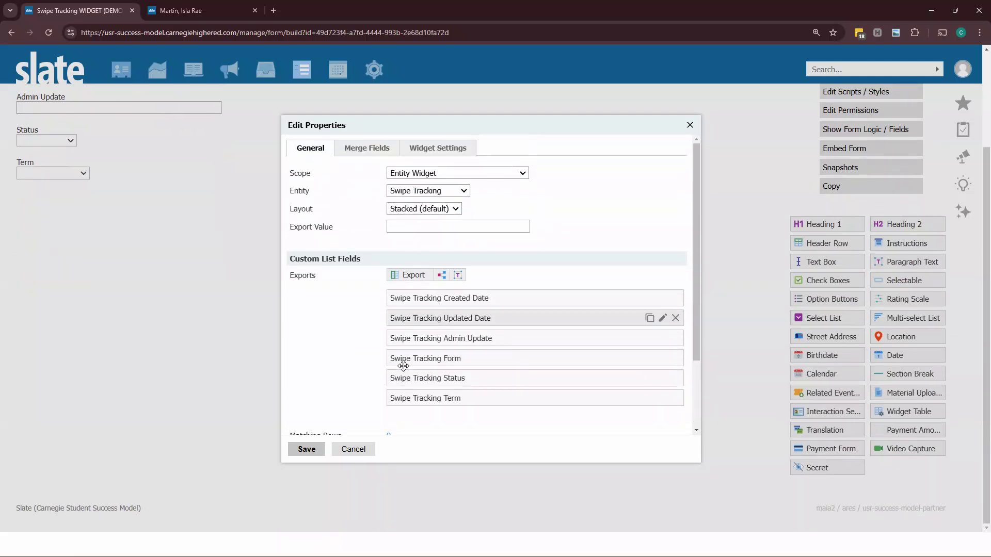
pyautogui.click(305, 449)
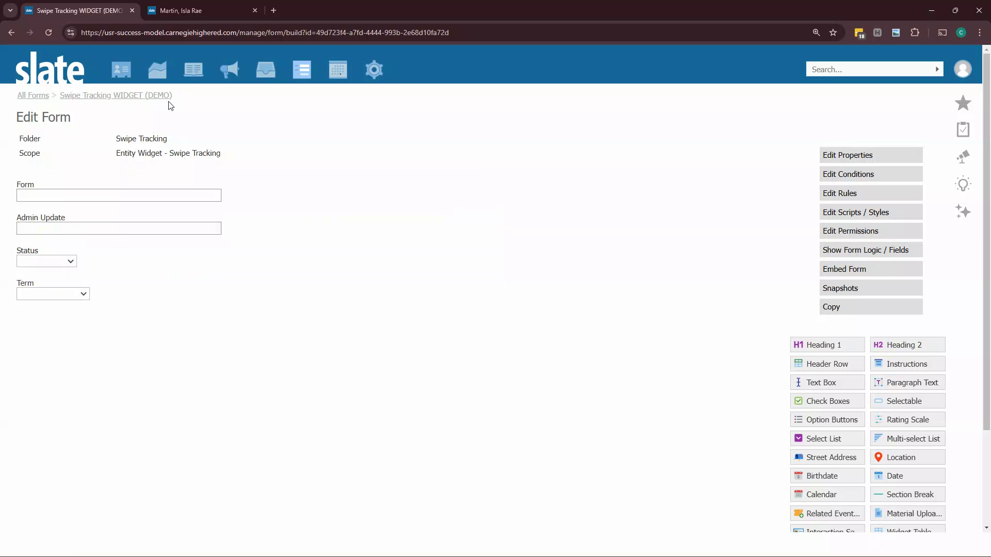
# Step: Create a new form titled Swipe Tracking TAB in the Swipe Tracking folder with status Confirmed/Active
pyautogui.click(44, 96)
pyautogui.click(57, 124)
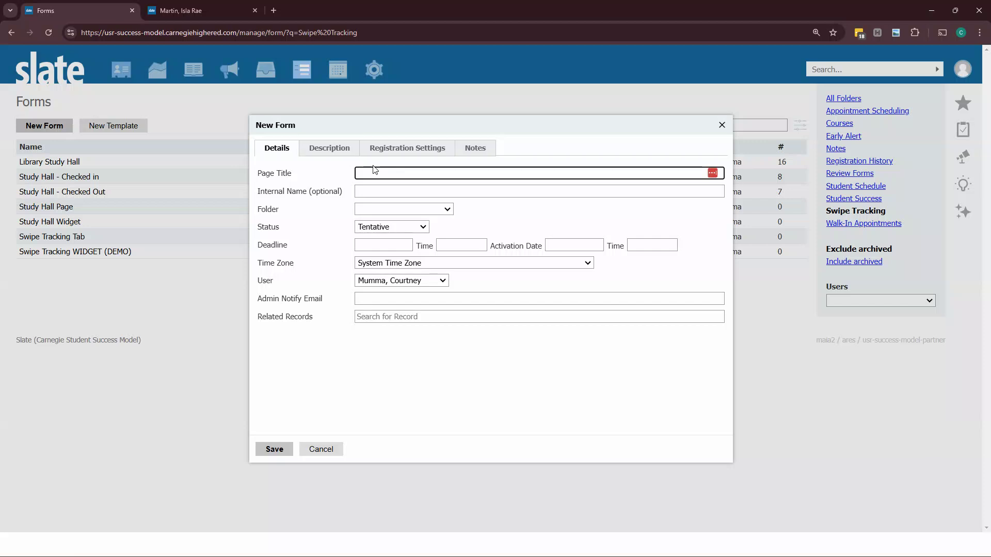
pyautogui.write('Swipe Tracking TAB')
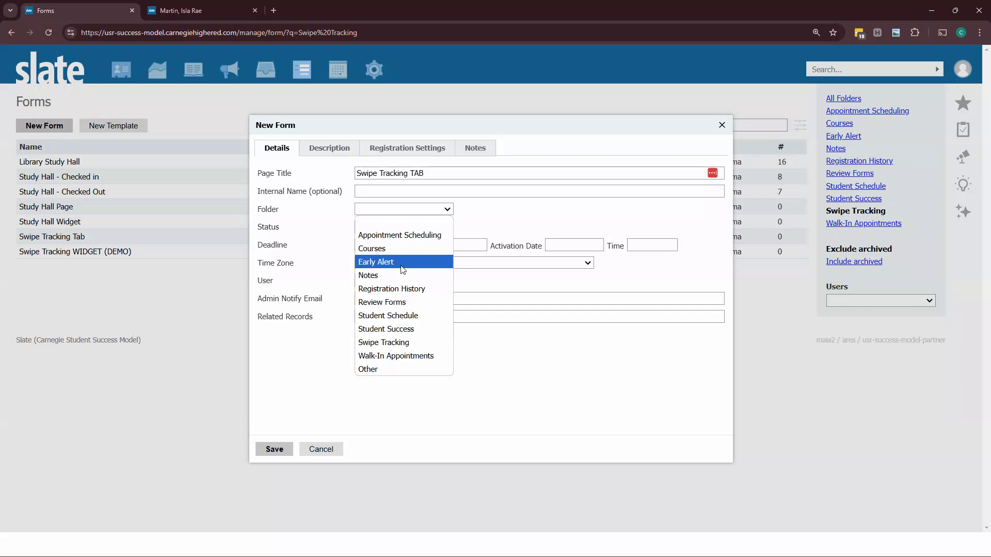
pyautogui.click(427, 211)
pyautogui.click(396, 343)
pyautogui.click(386, 227)
pyautogui.click(387, 241)
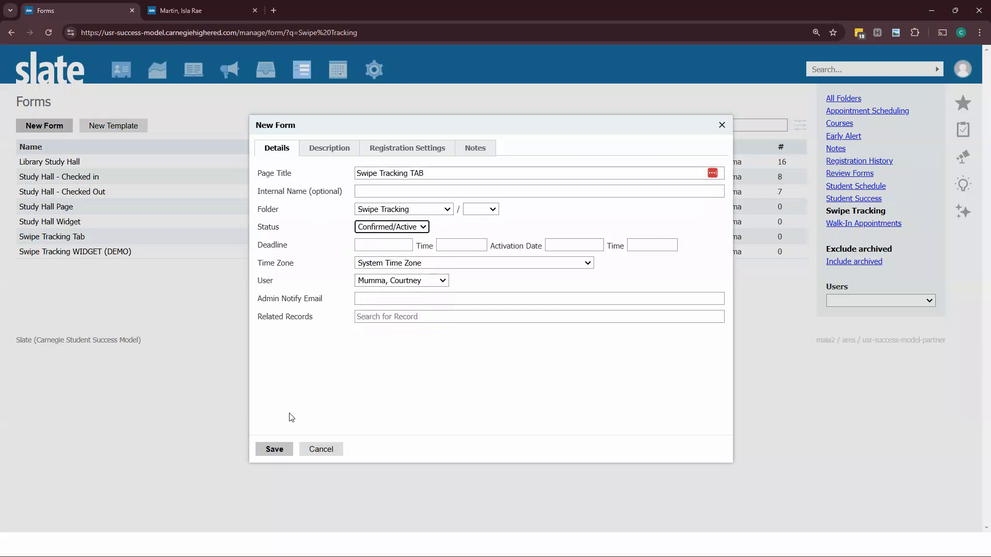
pyautogui.click(274, 449)
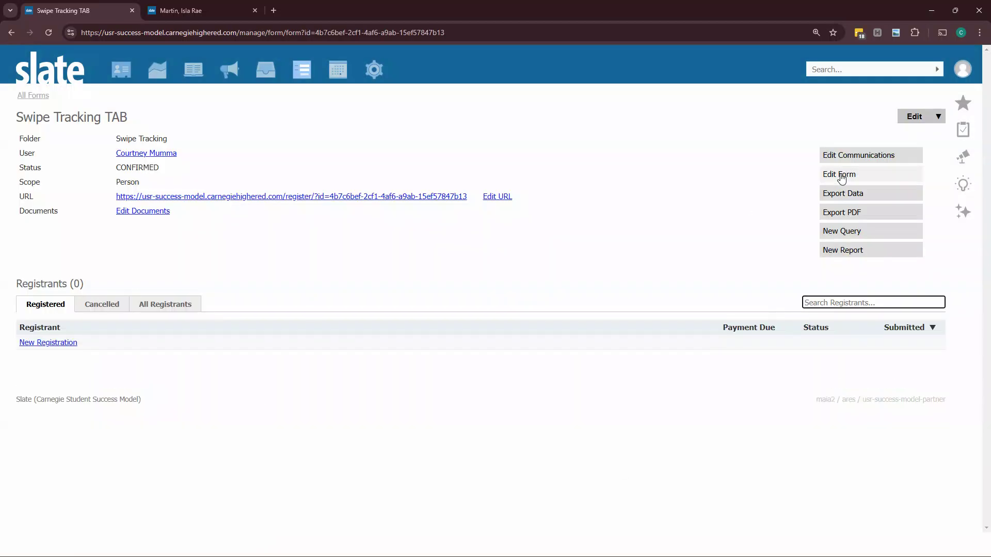
# Step: Open the new form's builder and remove the default person fields
pyautogui.click(840, 176)
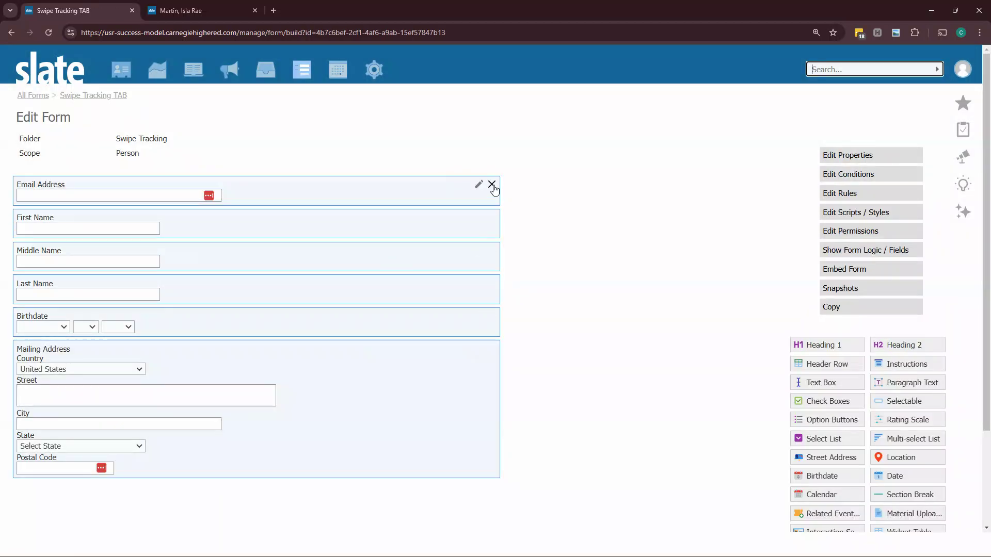
pyautogui.click(491, 185)
pyautogui.press('Return')
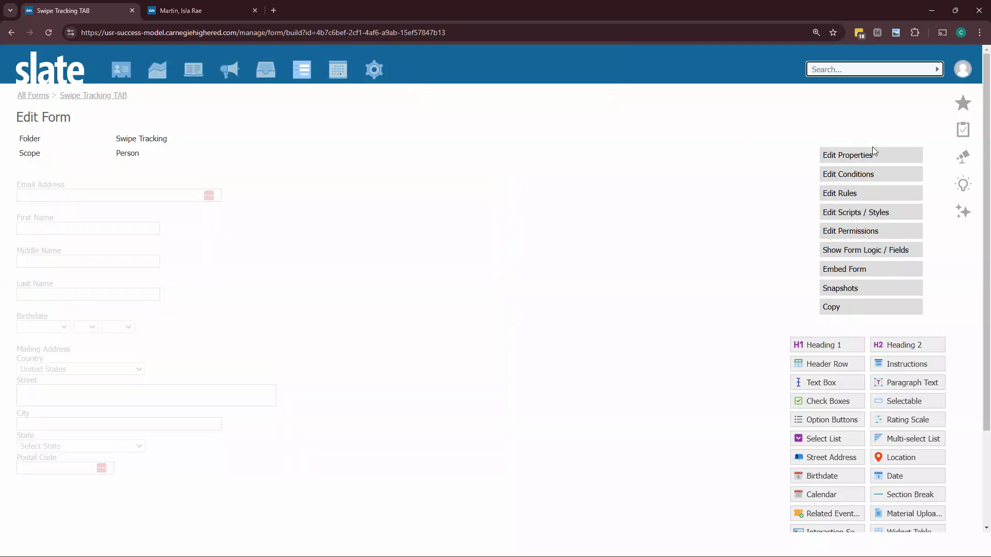
# Step: Set the form's scope to Person Page and save the properties
pyautogui.click(873, 156)
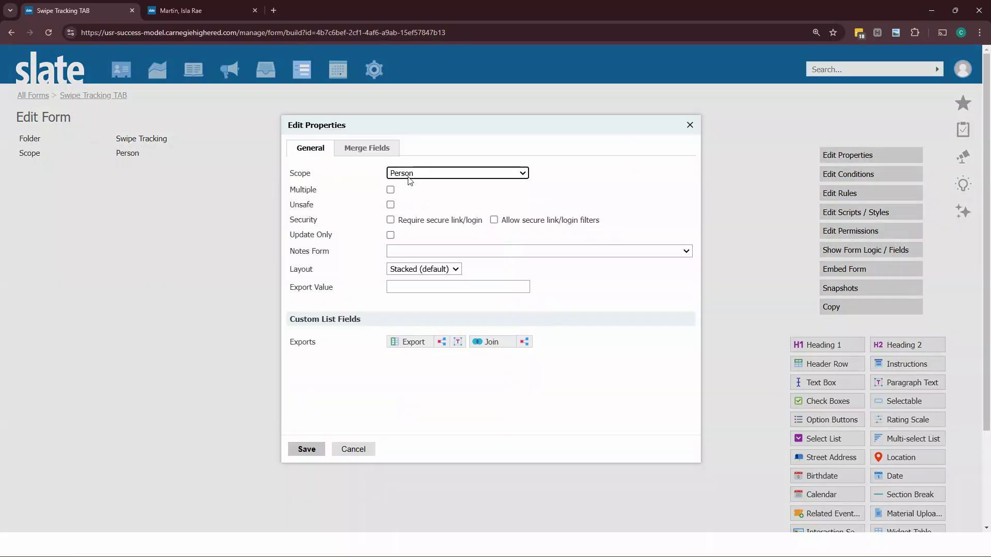
pyautogui.click(411, 177)
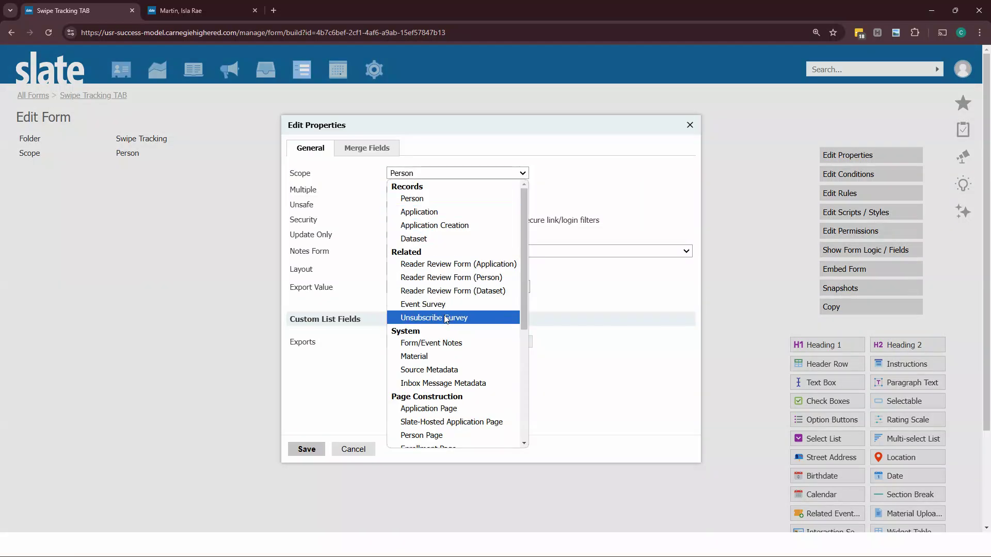
pyautogui.scroll(-2, 445, 330)
pyautogui.click(444, 333)
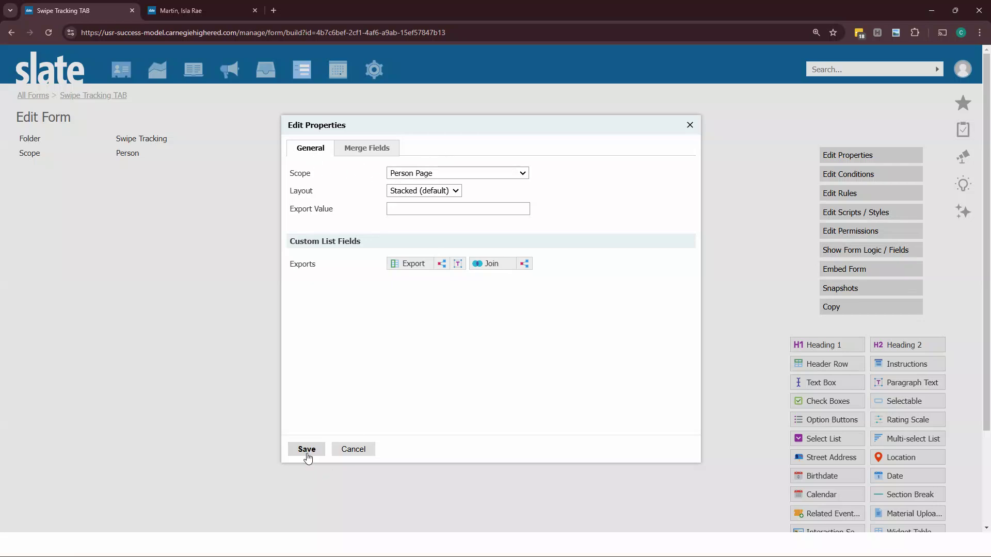
pyautogui.click(307, 449)
# Step: Add a Widget Table field using the Swipe Tracking - Swipe Tracking WIDGET (DEMO) widget form and save it
pyautogui.scroll(-2, 586, 347)
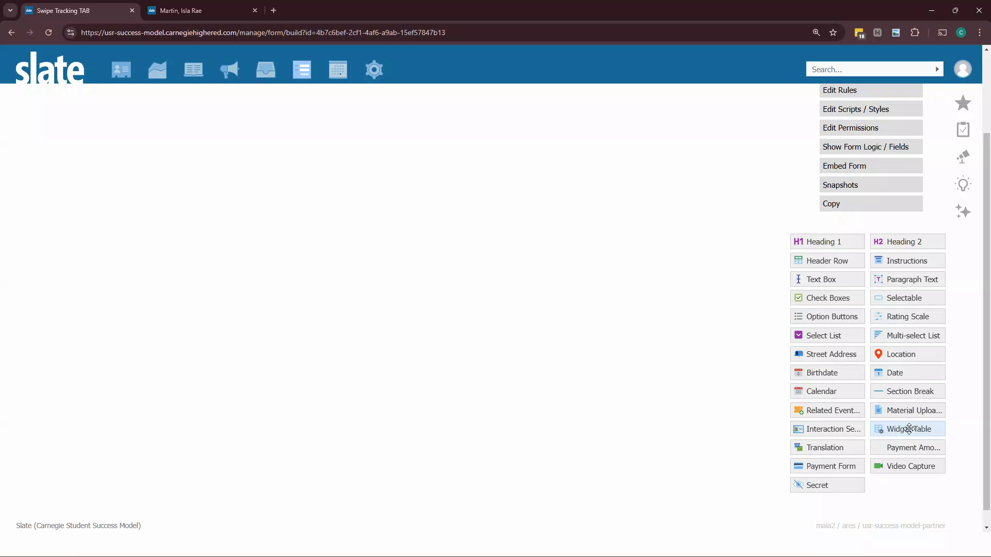
pyautogui.click(909, 429)
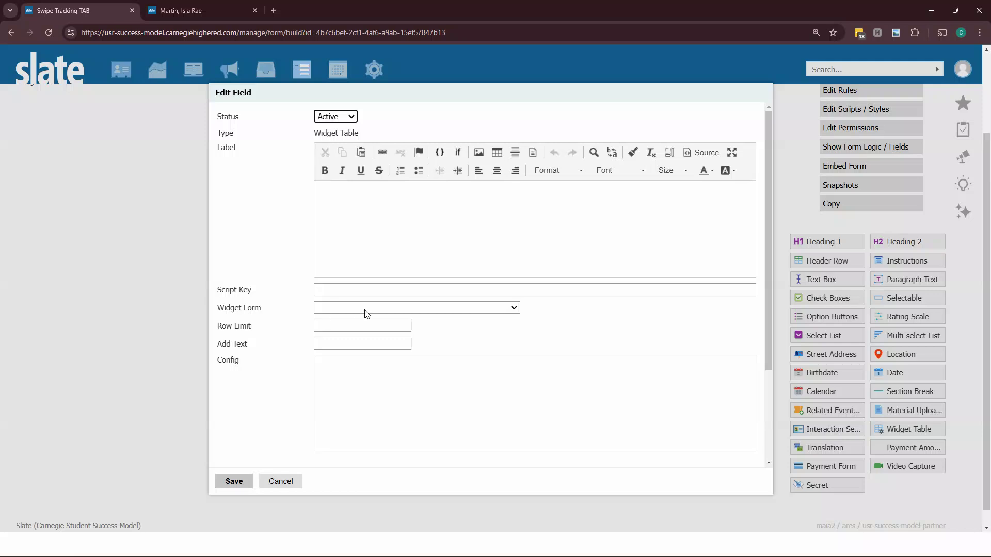
pyautogui.click(327, 308)
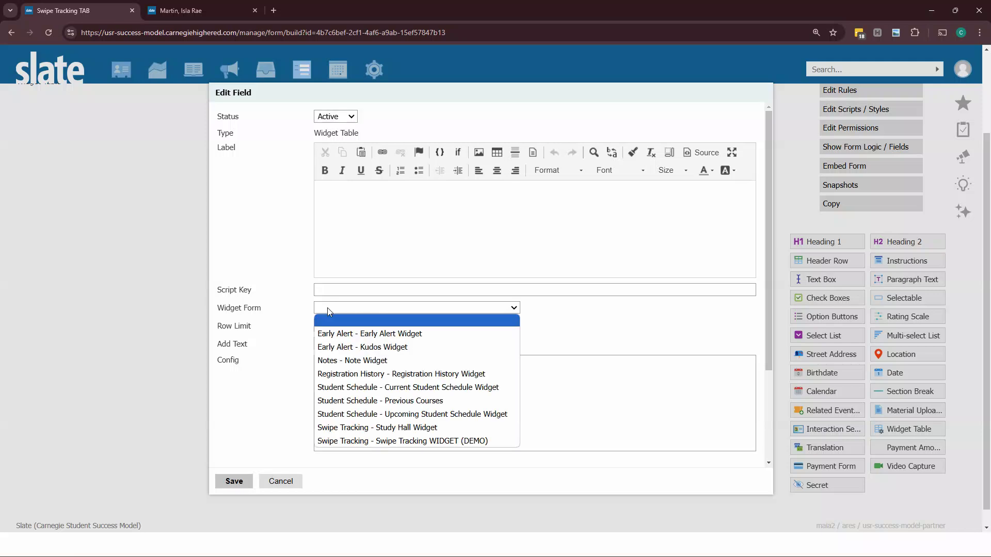
pyautogui.click(409, 442)
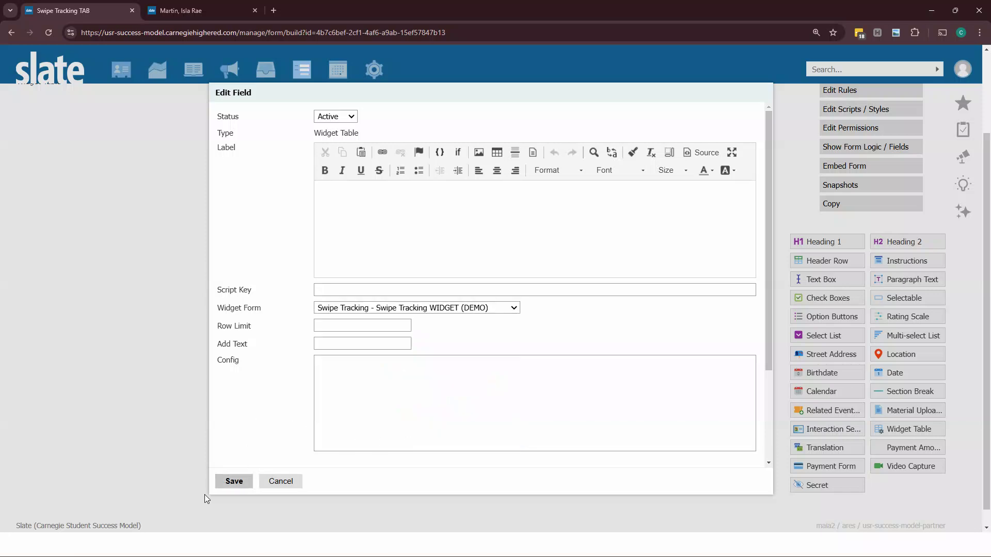
pyautogui.click(235, 481)
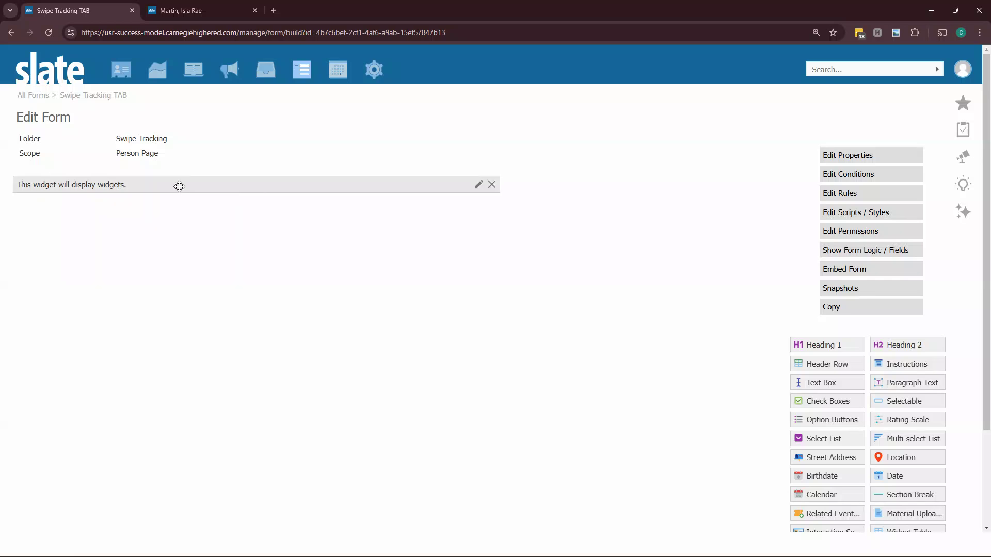
# Step: Open the Tabs configuration table from the Database tools by searching for tab
pyautogui.click(75, 98)
pyautogui.click(375, 71)
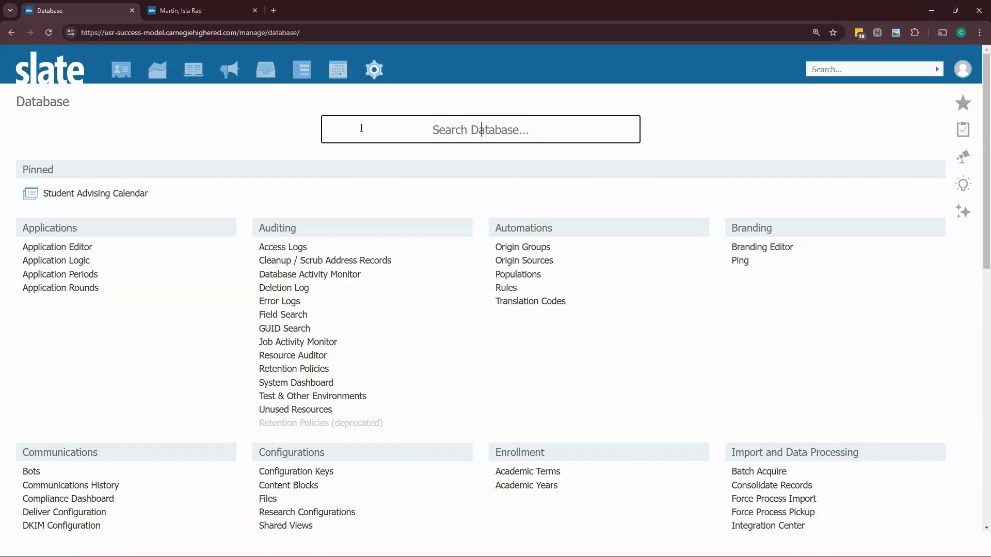
pyautogui.write('tab')
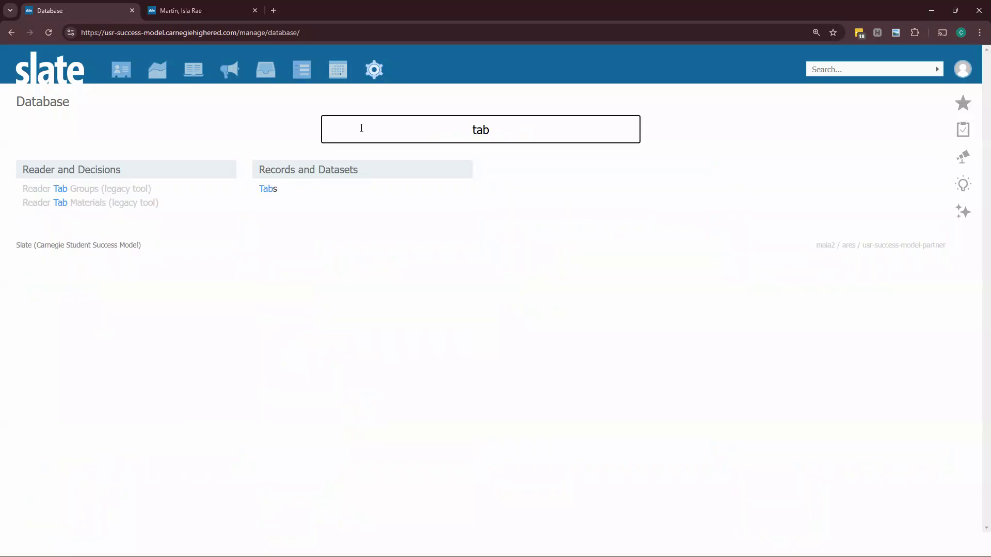
pyautogui.click(269, 190)
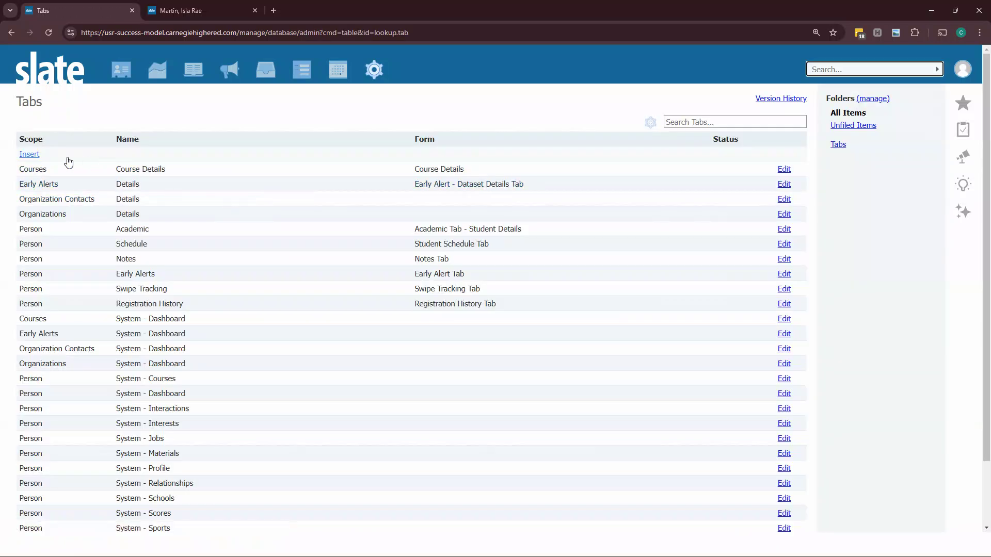
# Step: Insert a new Person tab named Swipe Tracking DEMO linked to the Person: Swipe Tracking Tab form
pyautogui.click(27, 155)
pyautogui.click(327, 138)
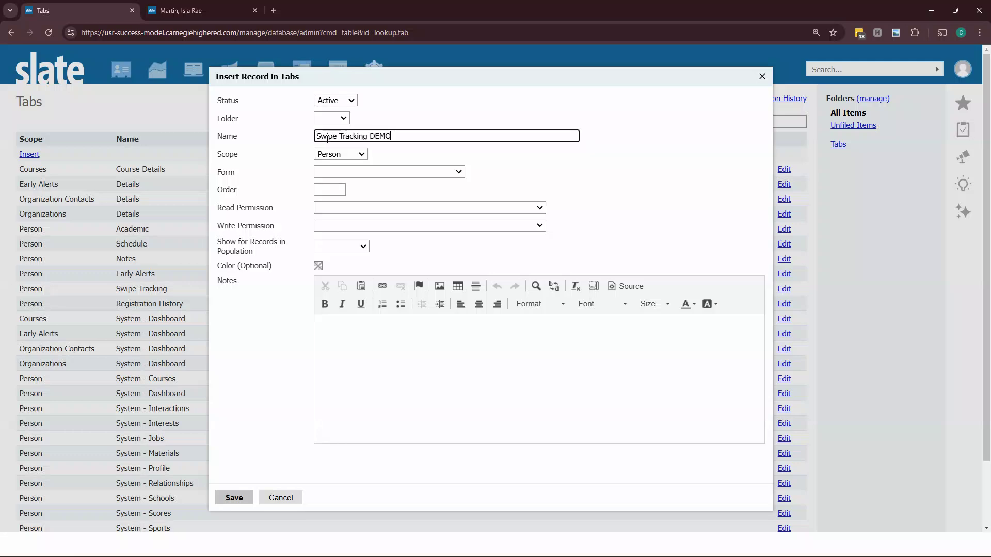
pyautogui.click(325, 174)
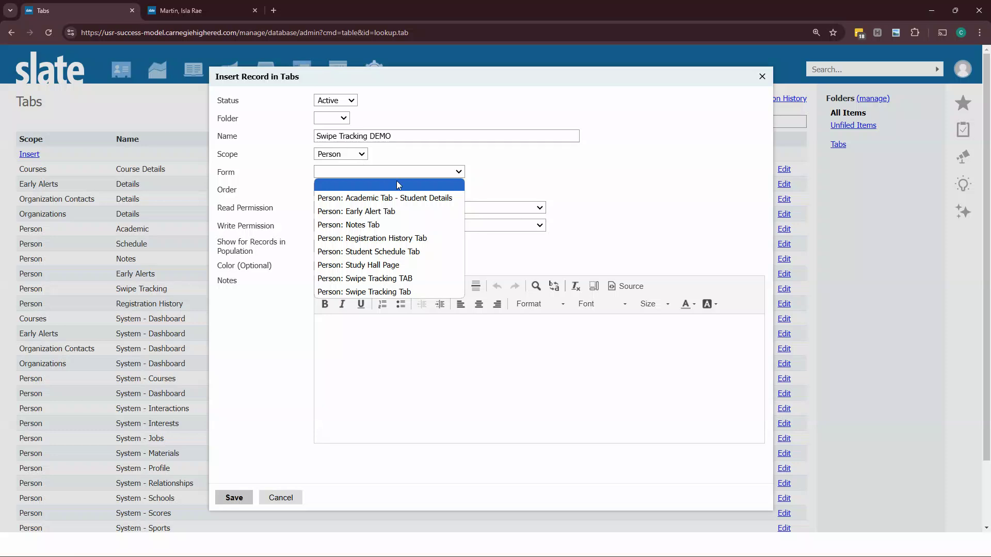
pyautogui.click(396, 292)
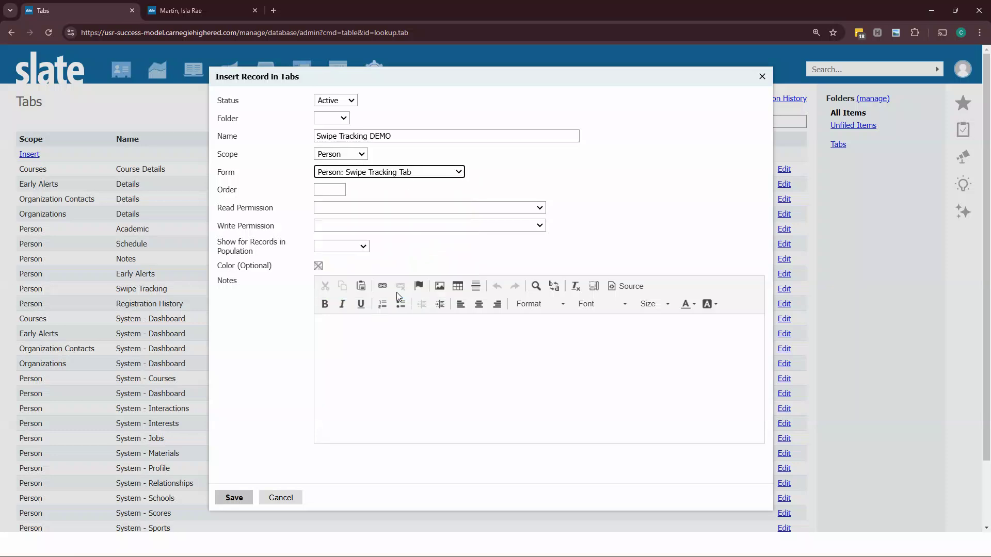
# Step: Set the new tab's order to 1 and save the tab record
pyautogui.click(332, 191)
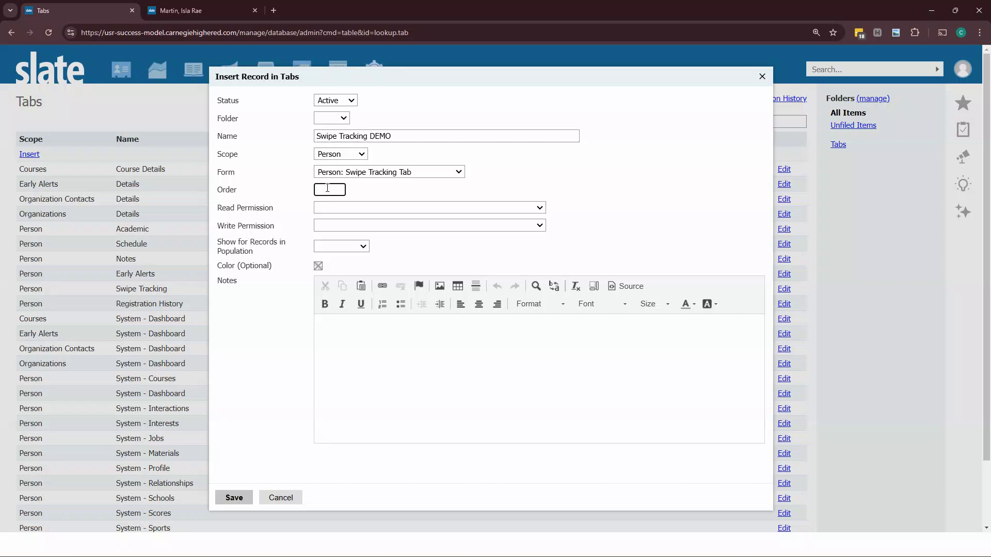
pyautogui.doubleClick(240, 209)
pyautogui.click(247, 226)
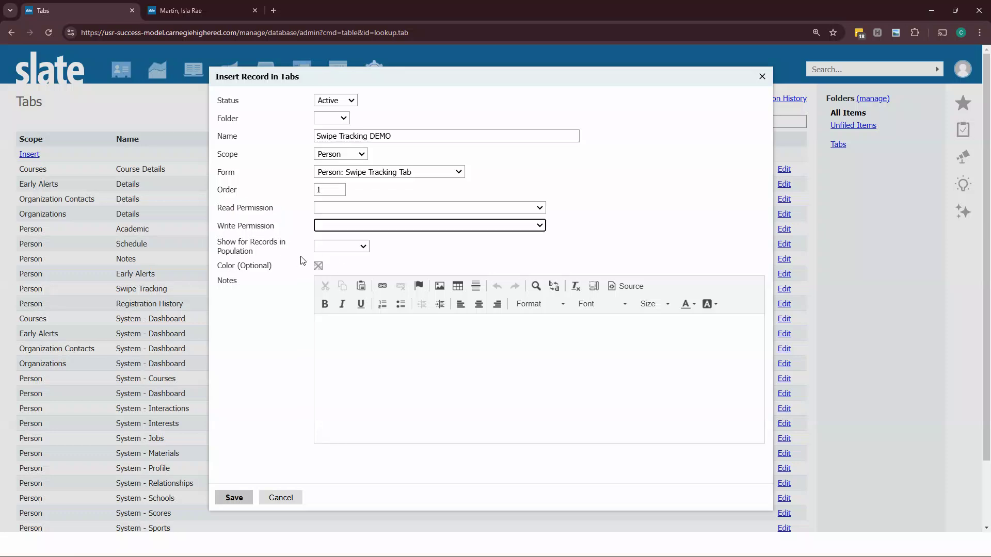
pyautogui.click(319, 268)
pyautogui.click(283, 293)
pyautogui.click(325, 250)
pyautogui.click(295, 265)
pyautogui.click(233, 498)
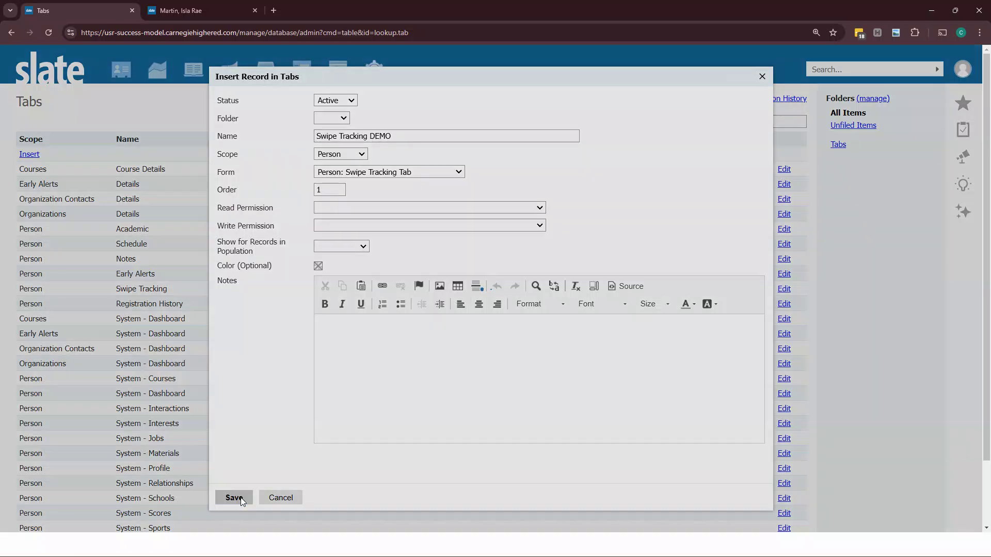
# Step: Reload the student's person record and open the new Swipe Tracking DEMO tab
pyautogui.click(177, 13)
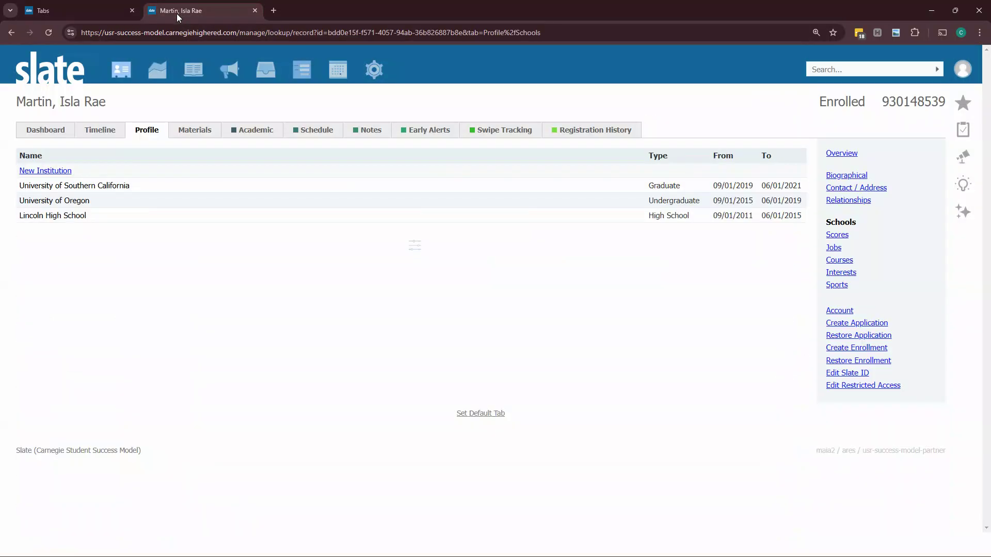
pyautogui.click(173, 26)
pyautogui.press('Return')
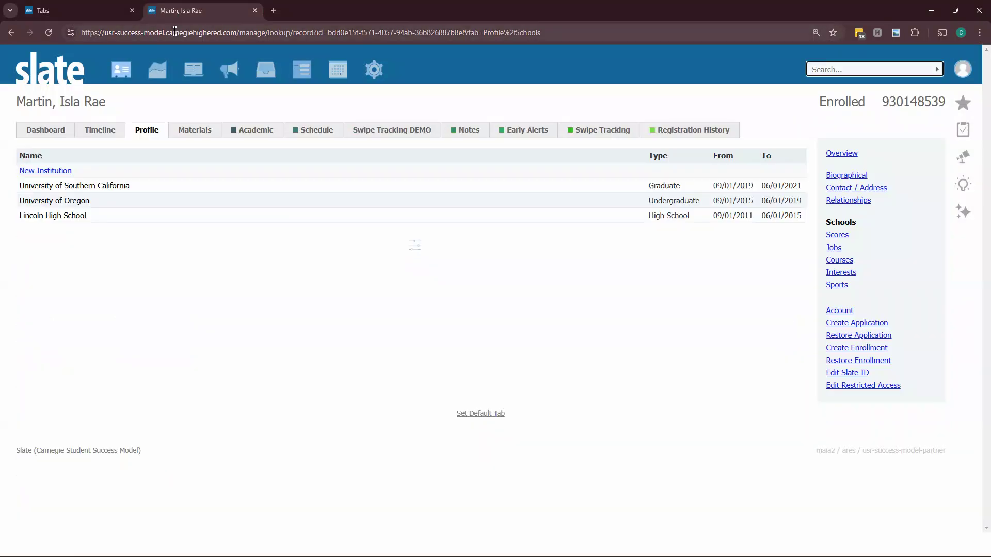
pyautogui.click(404, 136)
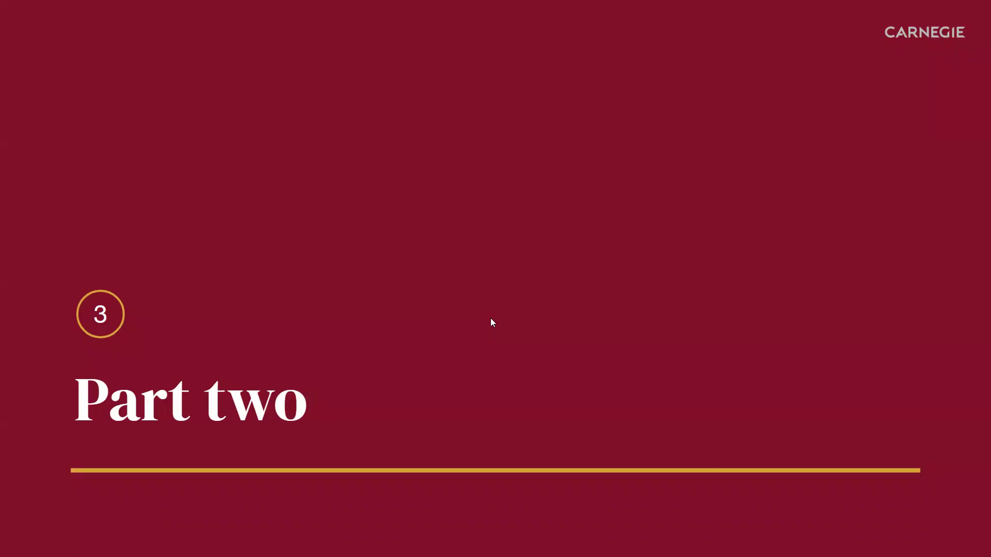
pyautogui.press('Right')
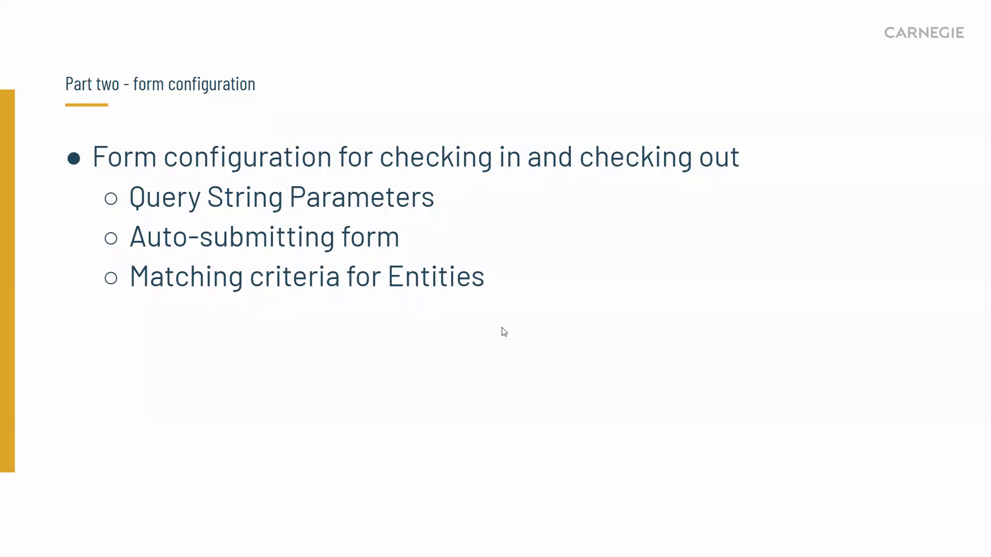
pyautogui.click(200, 416)
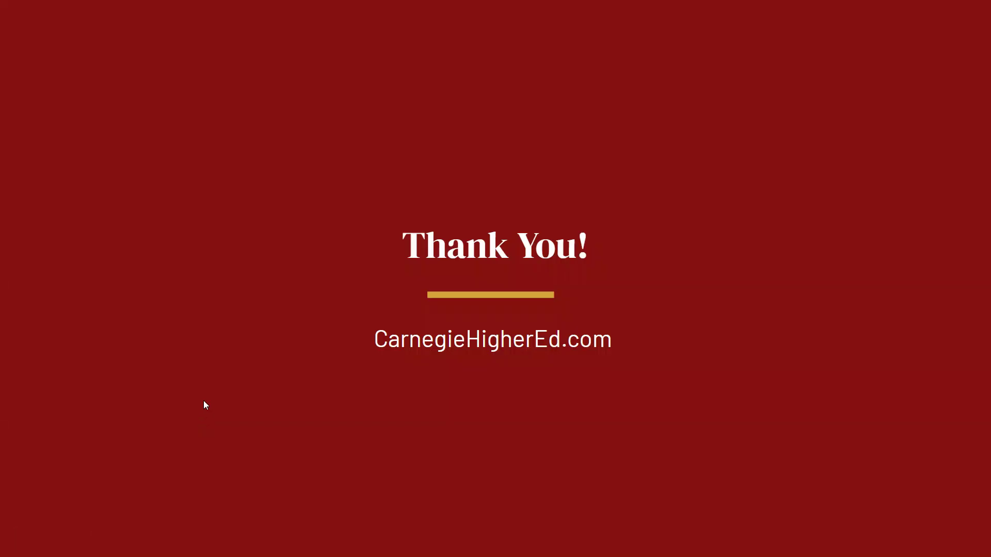